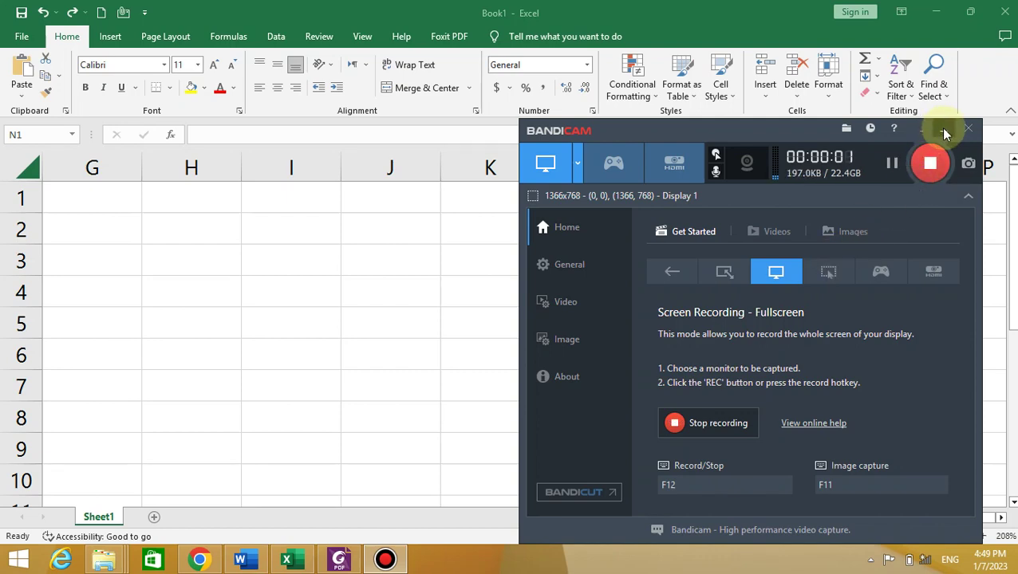
Step: Insert blank cells into L2:M3, shifting 'online' and 'Academy' right to N3 and O3
click(944, 131)
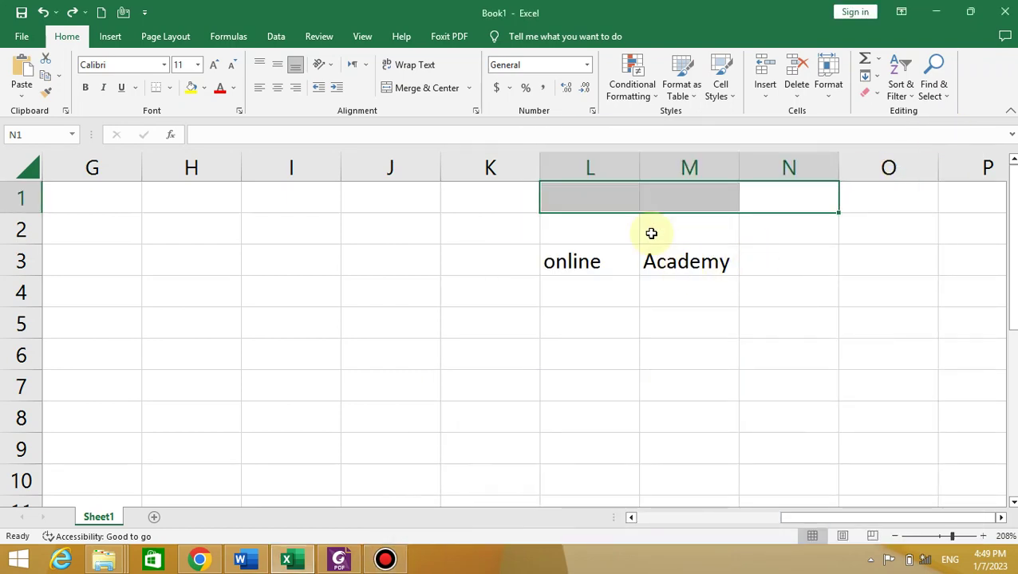
click(765, 100)
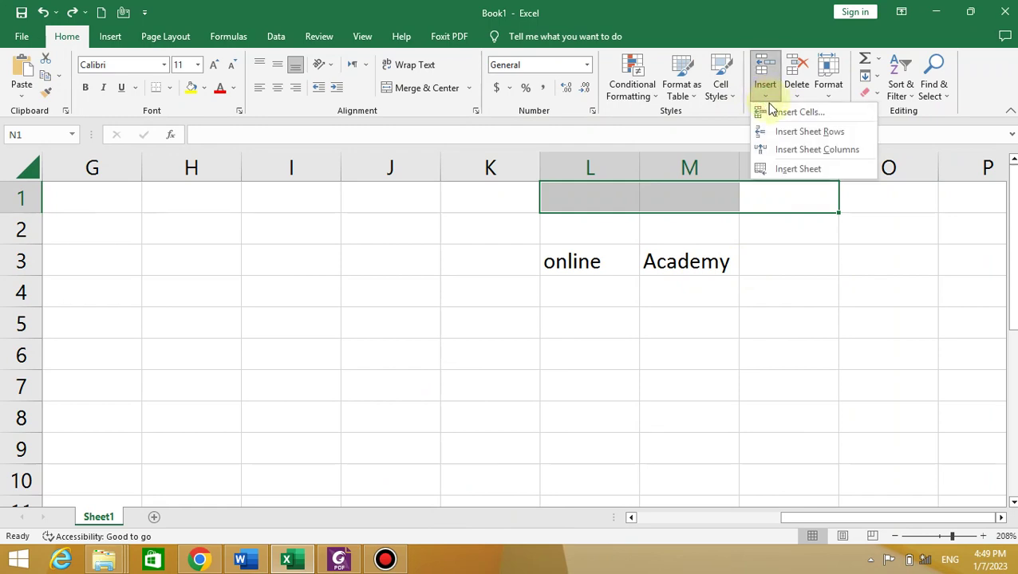
click(562, 240)
drag(543, 234, 698, 260)
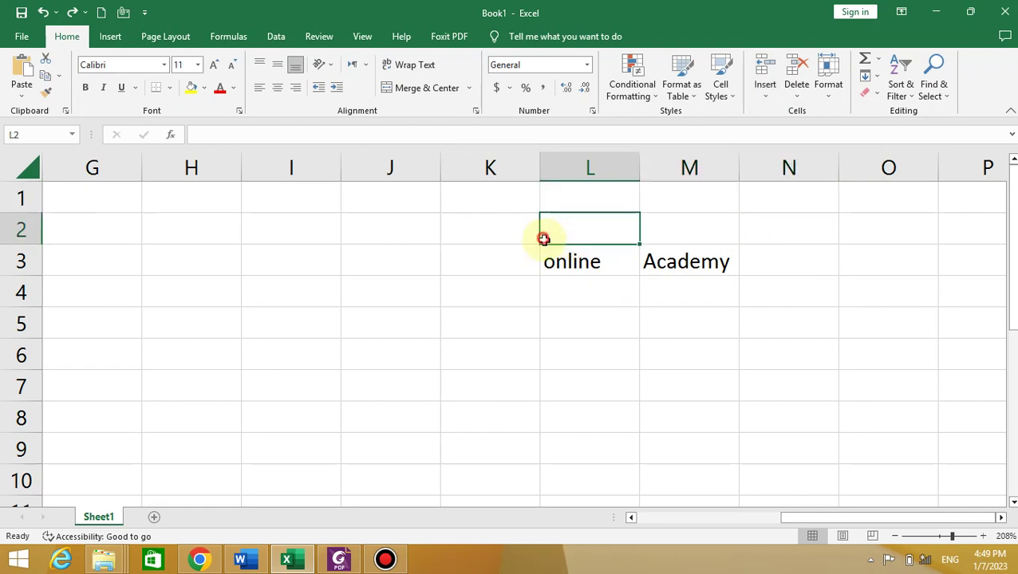
click(698, 260)
drag(562, 237, 686, 254)
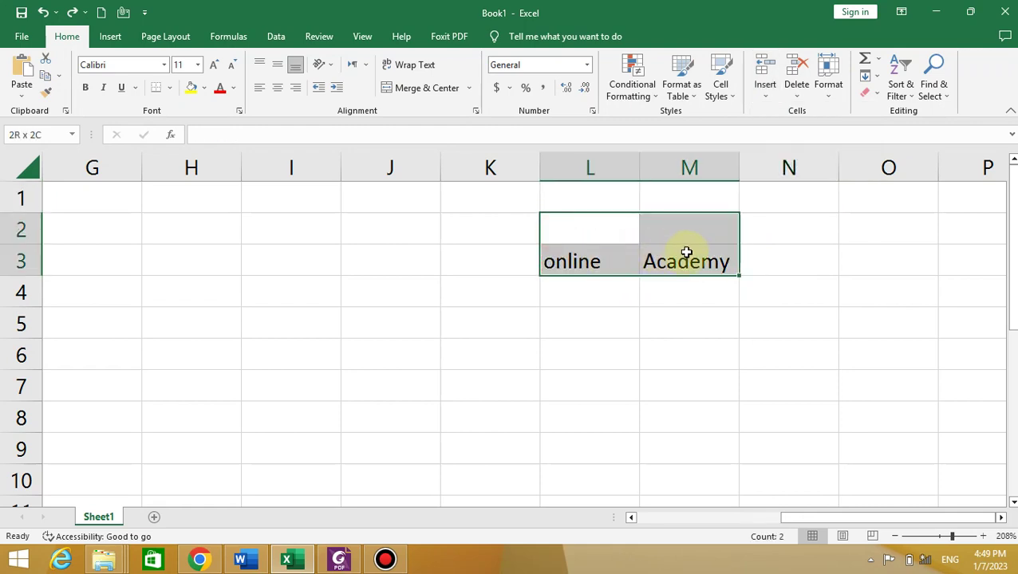
click(765, 98)
click(788, 110)
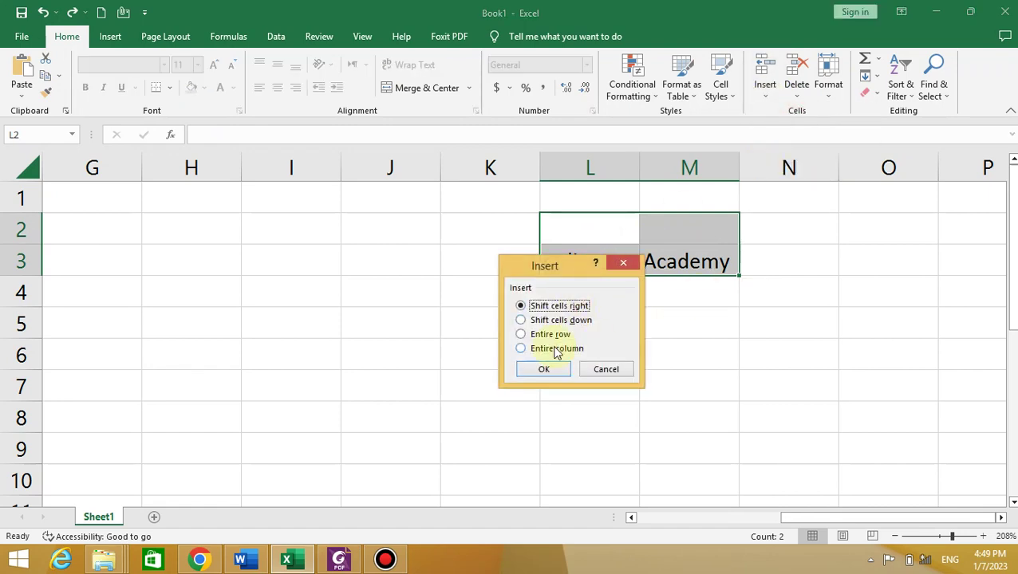
click(541, 371)
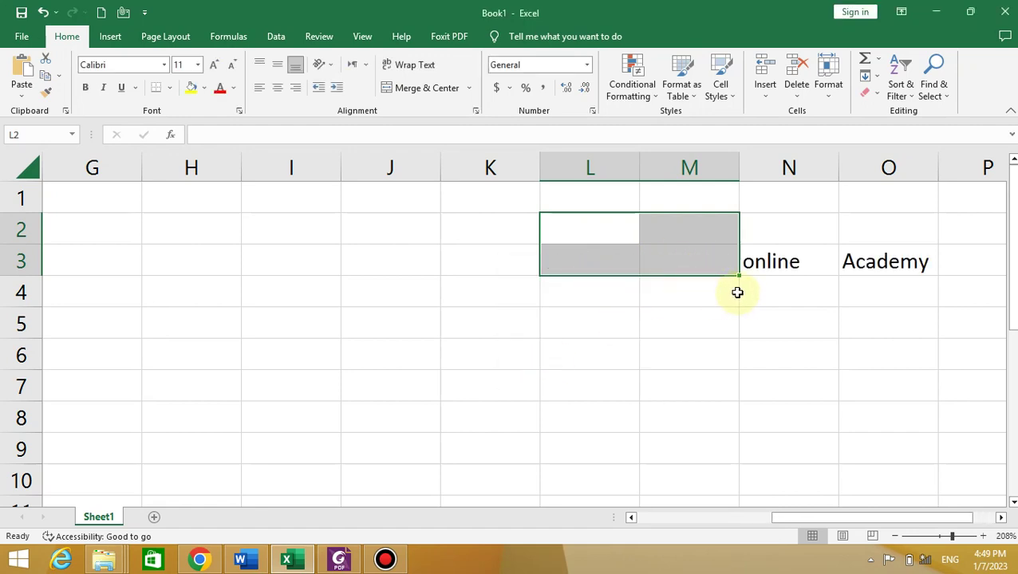
Step: Insert a single blank cell at N6, shifting the cells below it down
click(785, 355)
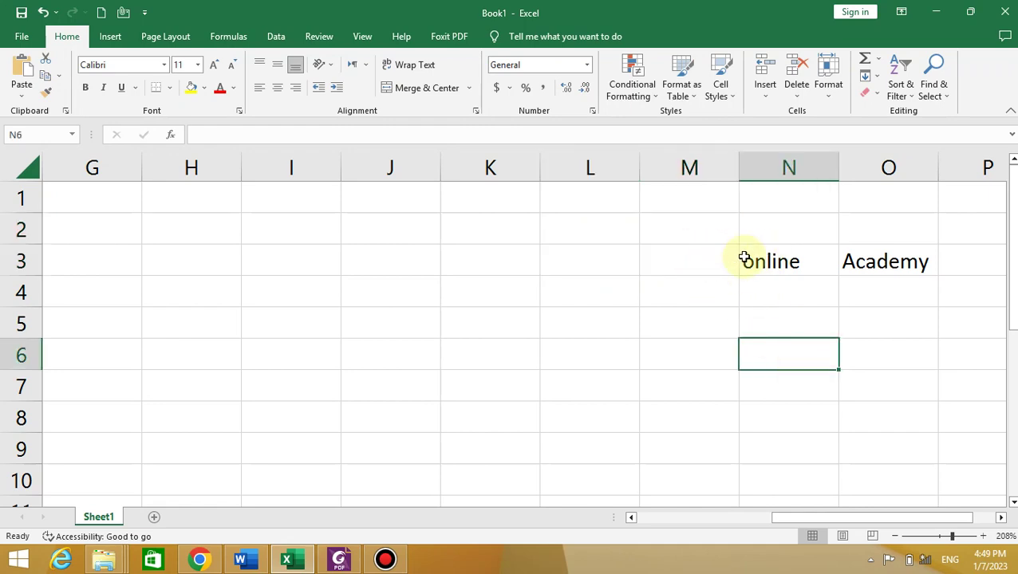
click(766, 94)
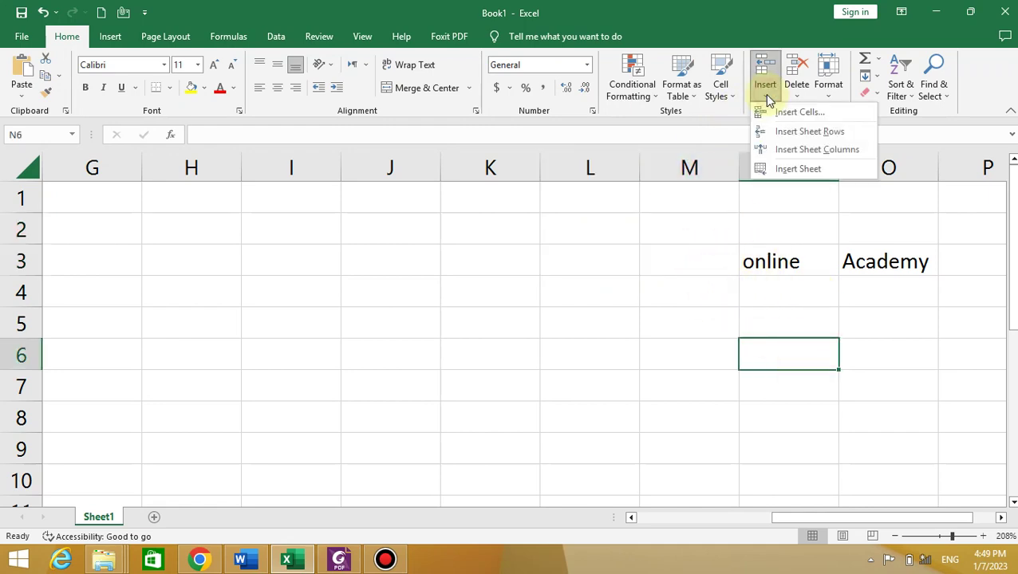
click(786, 118)
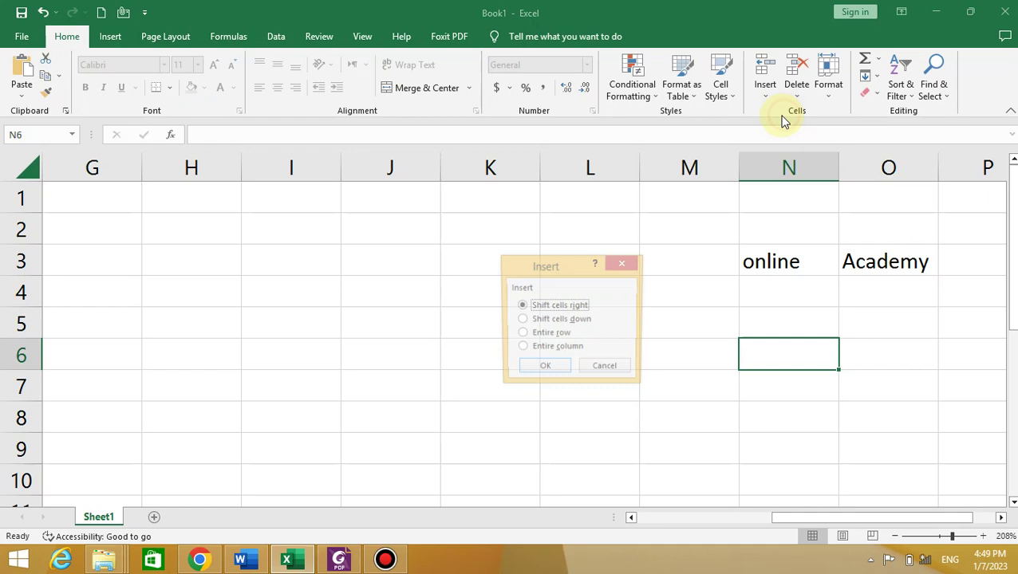
click(519, 320)
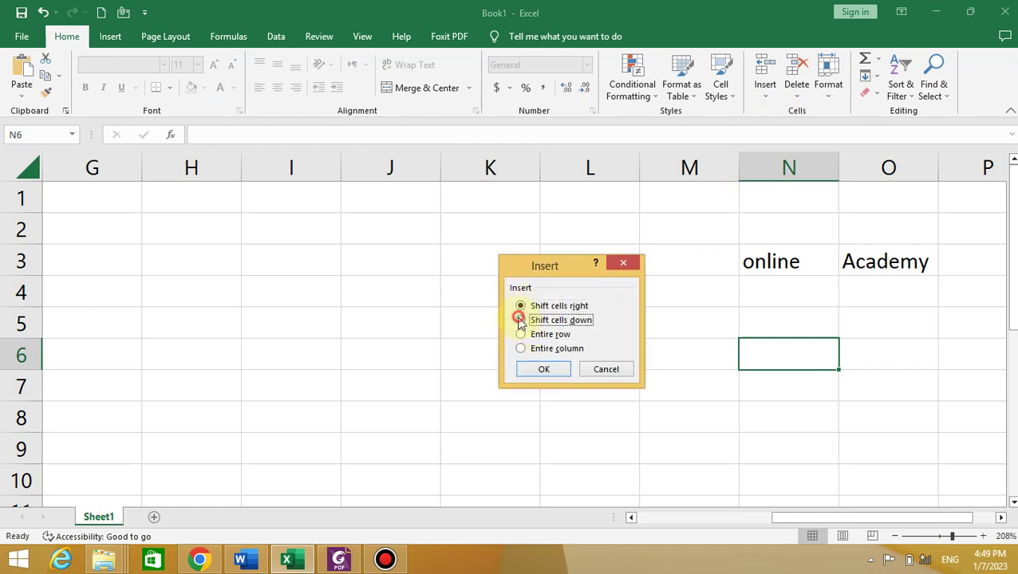
click(540, 369)
Step: Insert blank cells into M2:O3 with Shift cells down, moving the text to row 5
drag(724, 233, 862, 259)
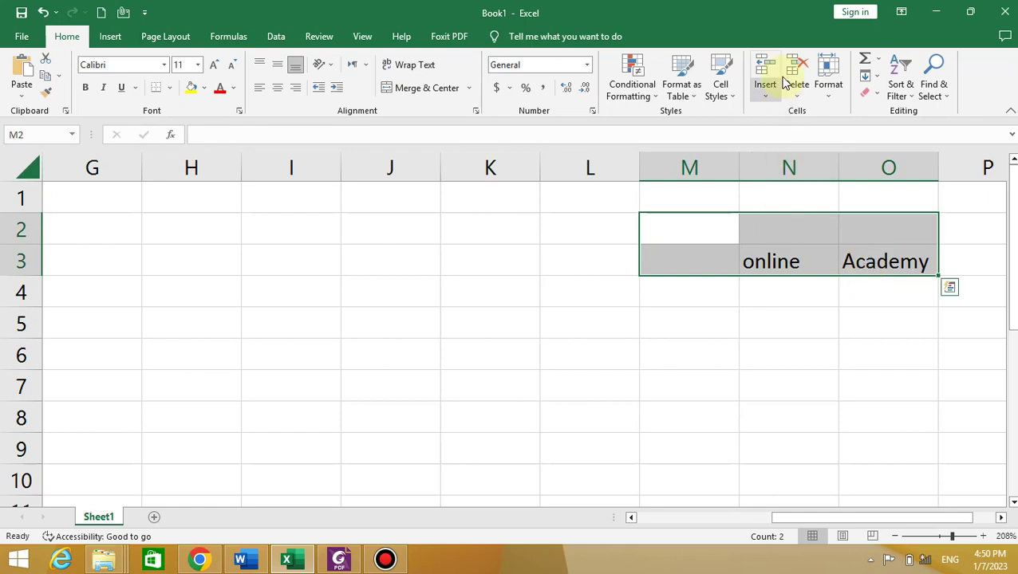
click(766, 99)
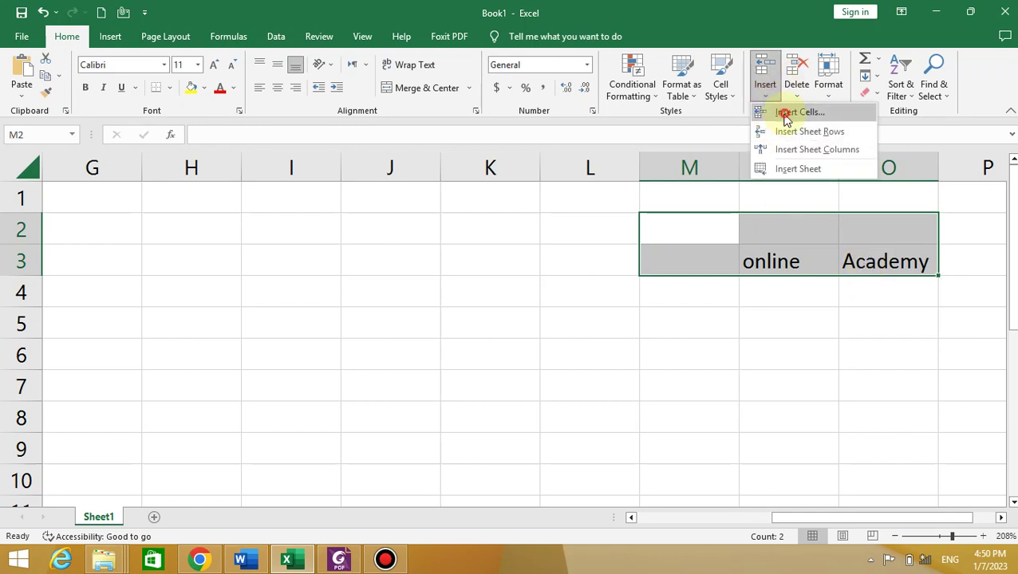
click(783, 110)
click(563, 321)
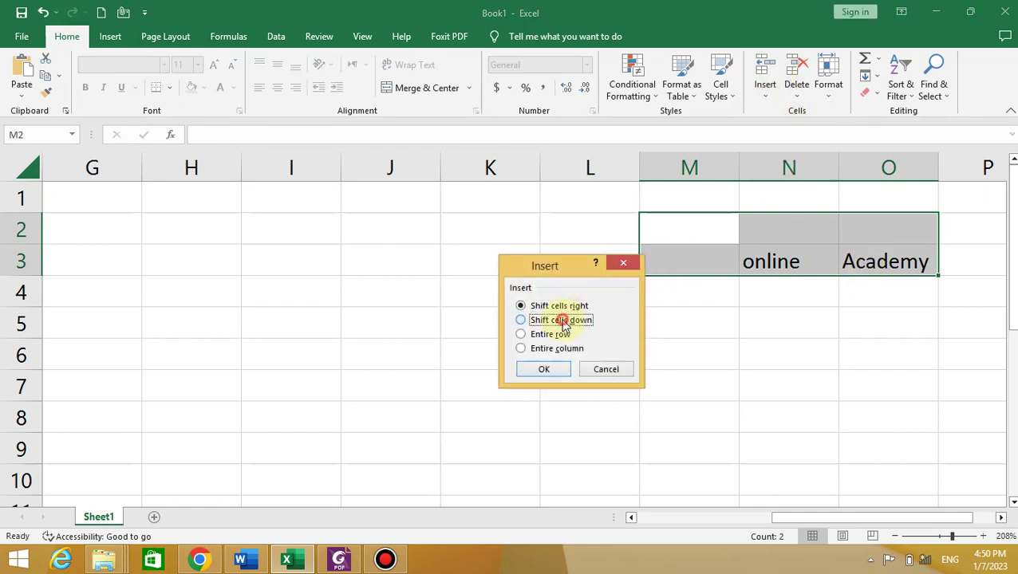
click(542, 371)
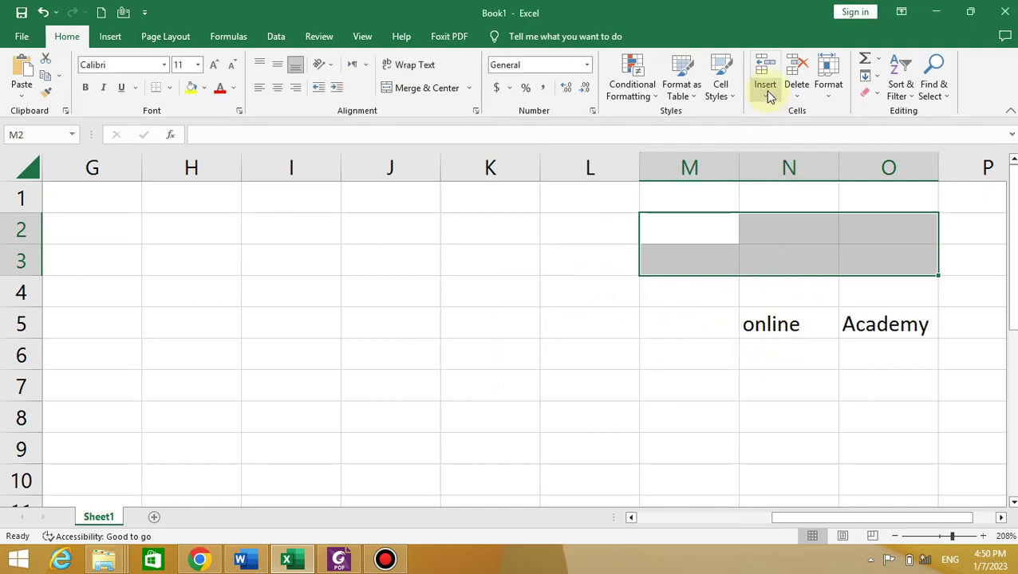
drag(709, 319, 861, 322)
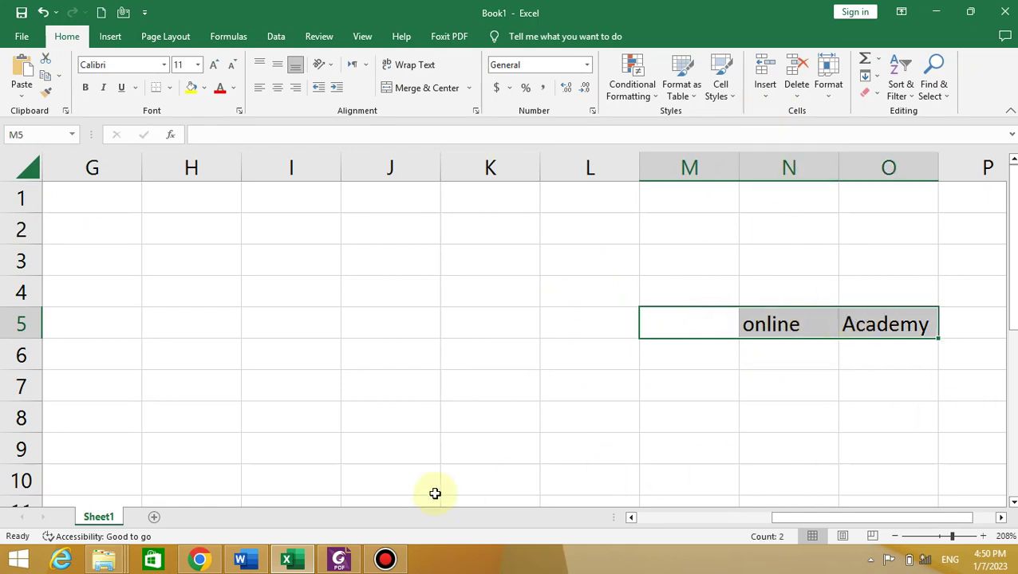
Step: Insert an entire row at row 5 from M5:O5, moving 'online' and 'Academy' to row 6
scroll(961, 445, down, 1)
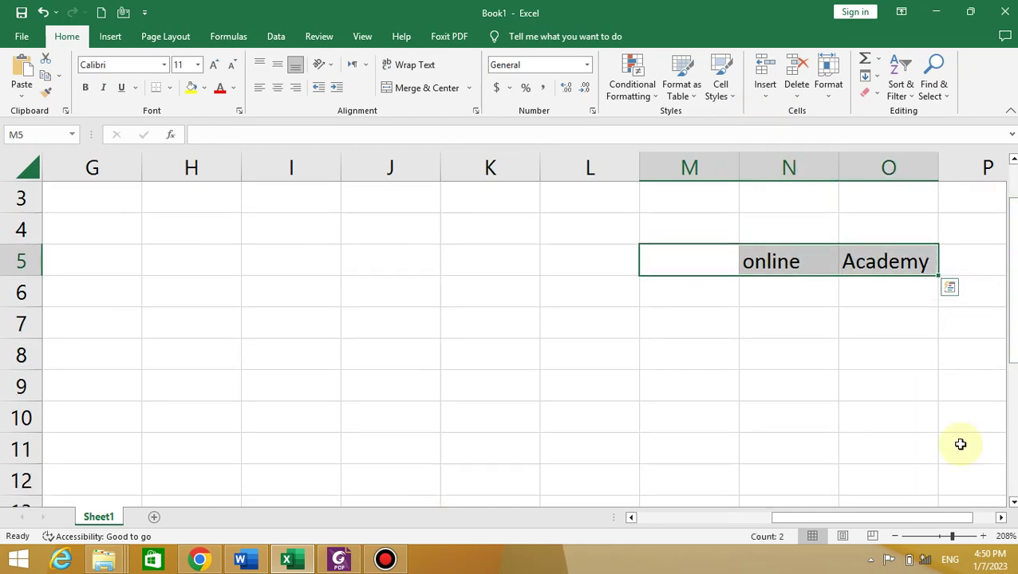
drag(902, 517, 928, 517)
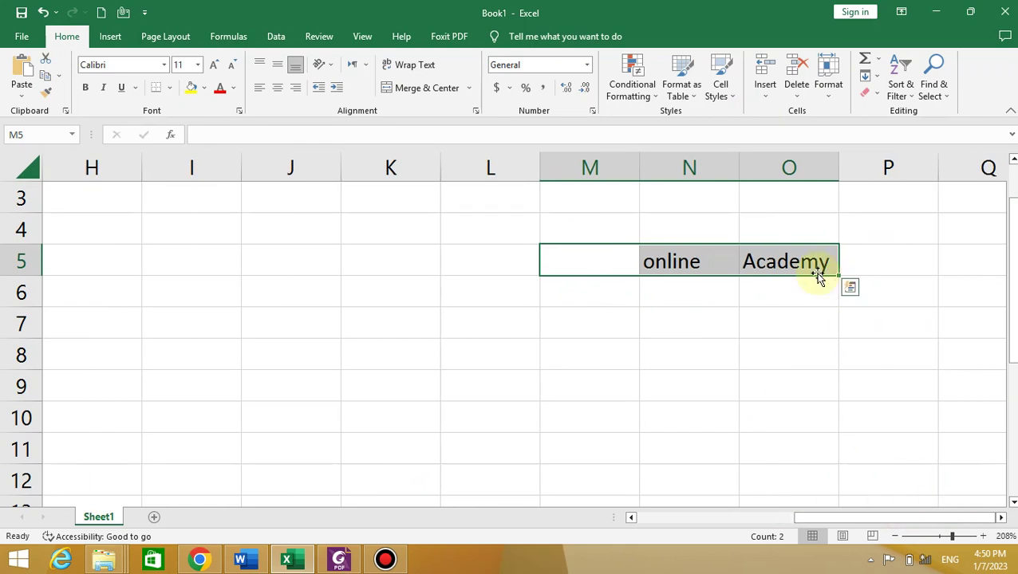
click(763, 96)
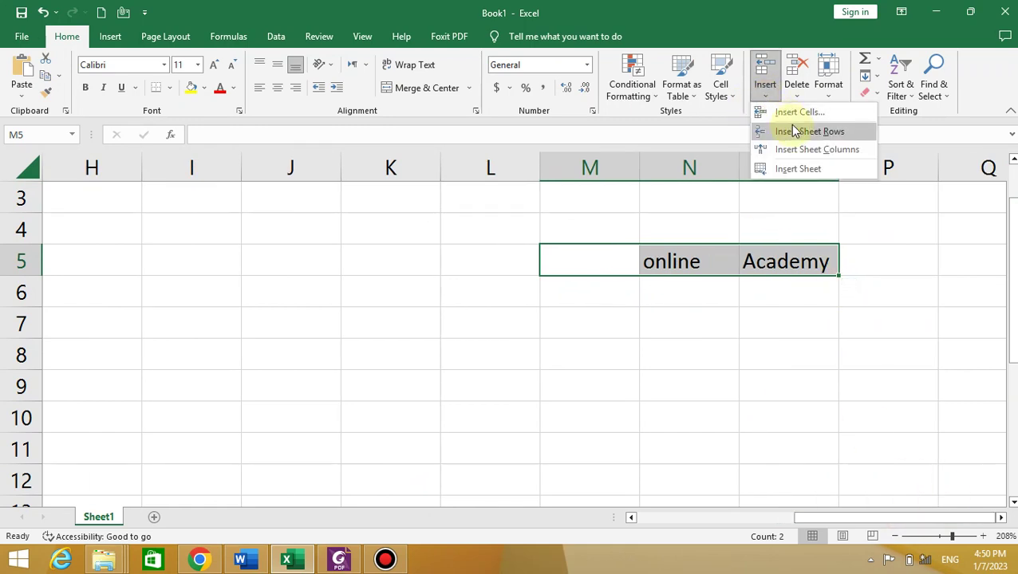
click(793, 112)
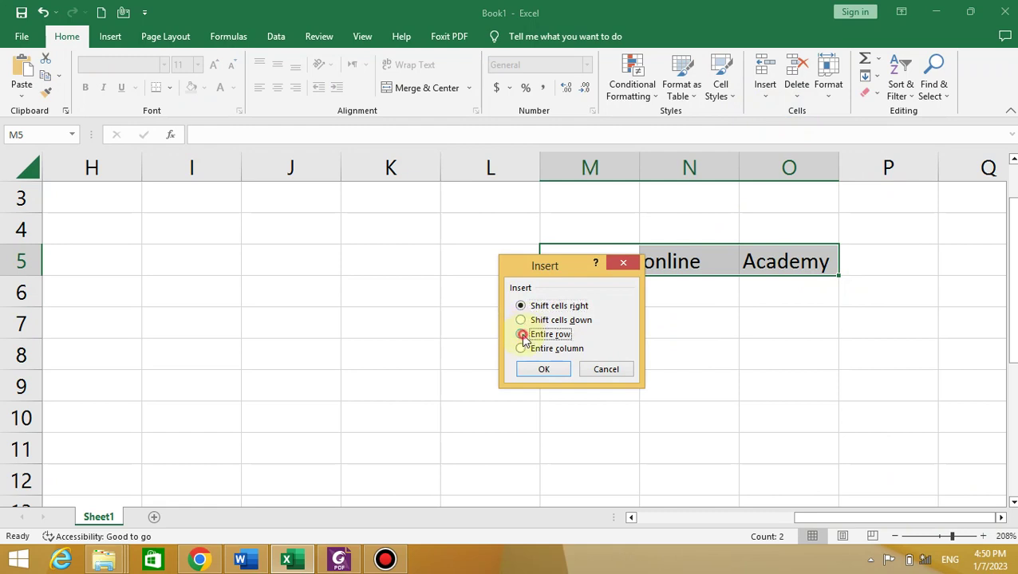
click(542, 373)
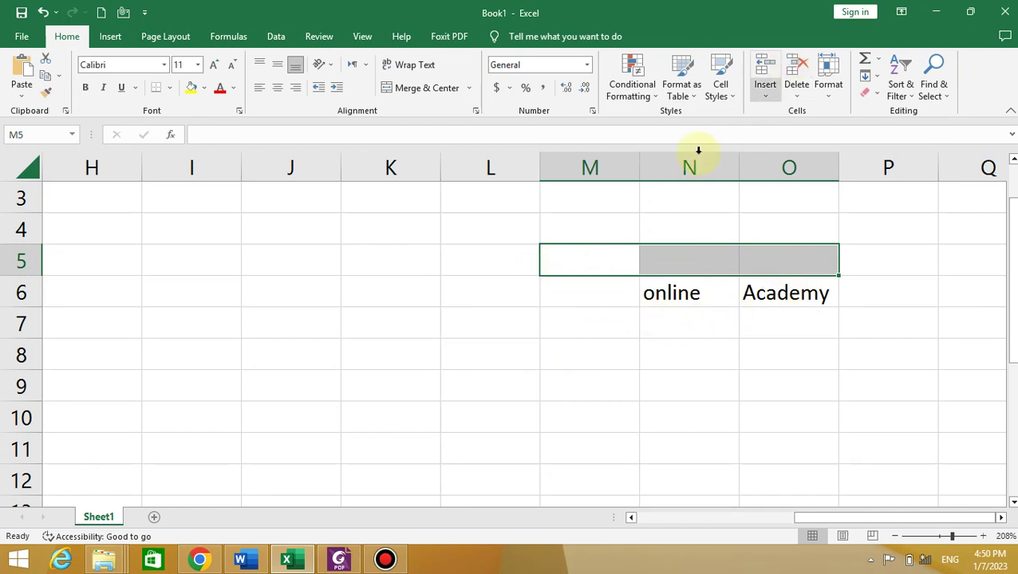
drag(605, 287, 796, 288)
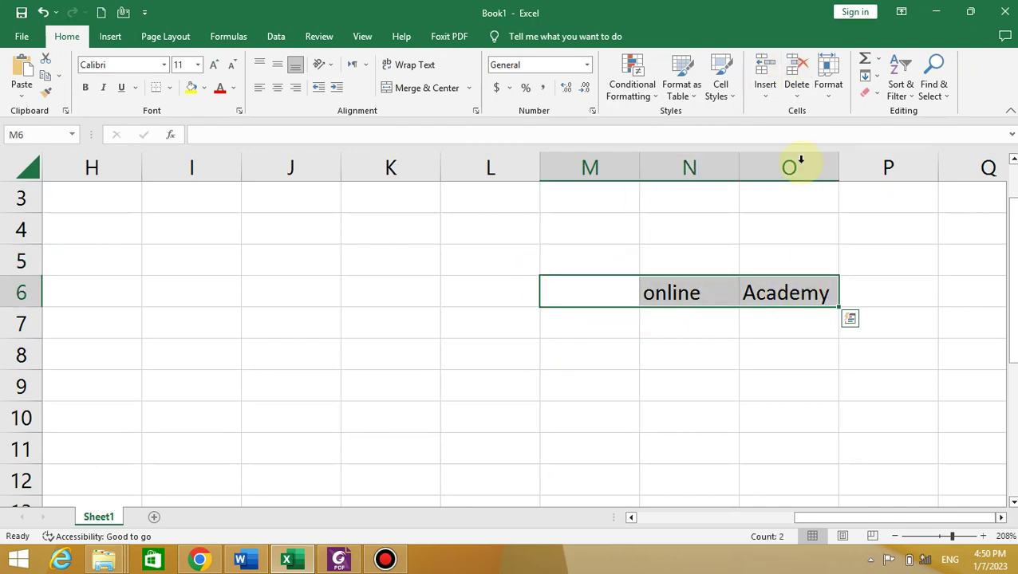
Step: Insert three entire columns at M through O from the M6:O6 selection
click(767, 95)
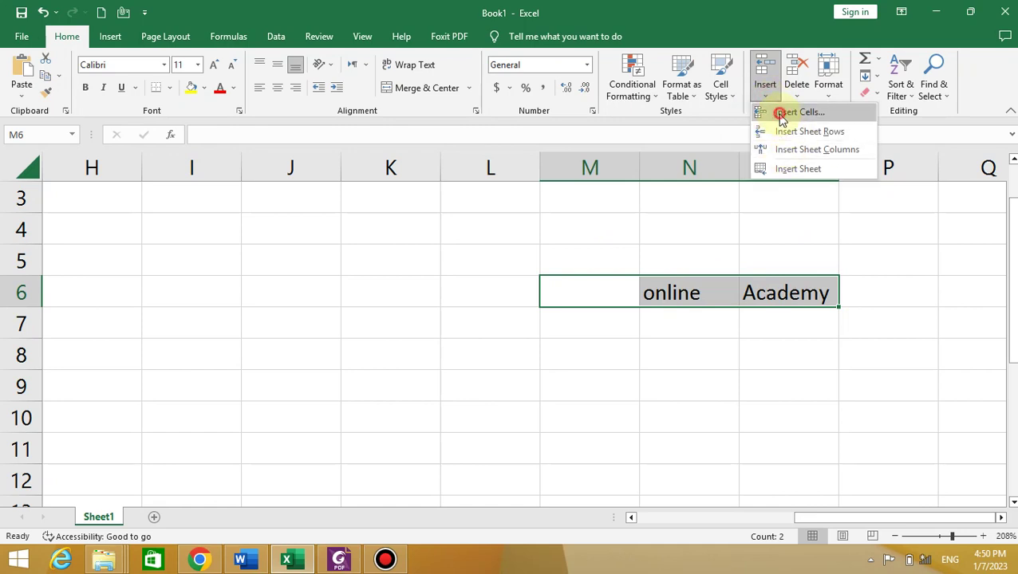
click(786, 112)
click(548, 350)
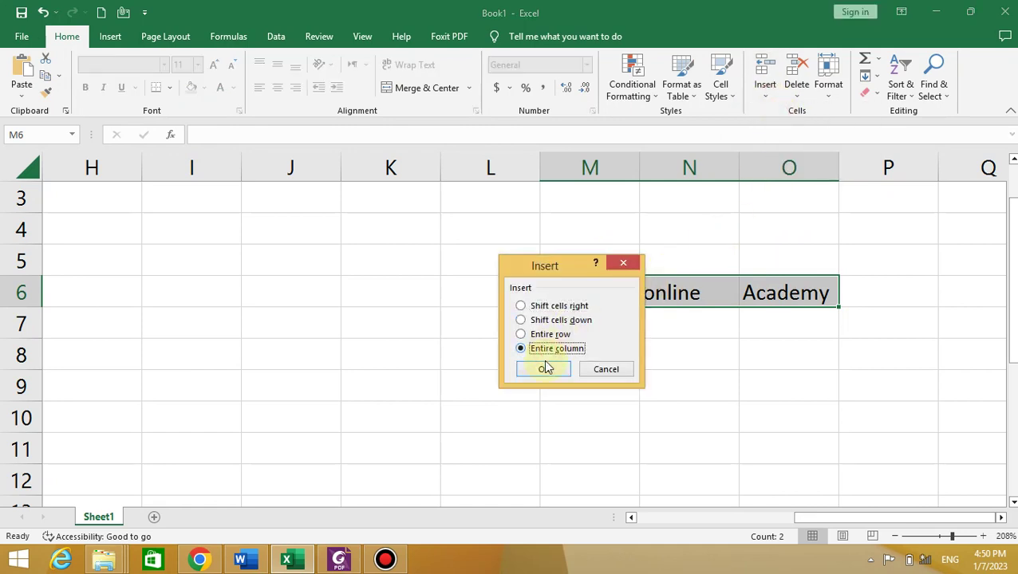
click(545, 370)
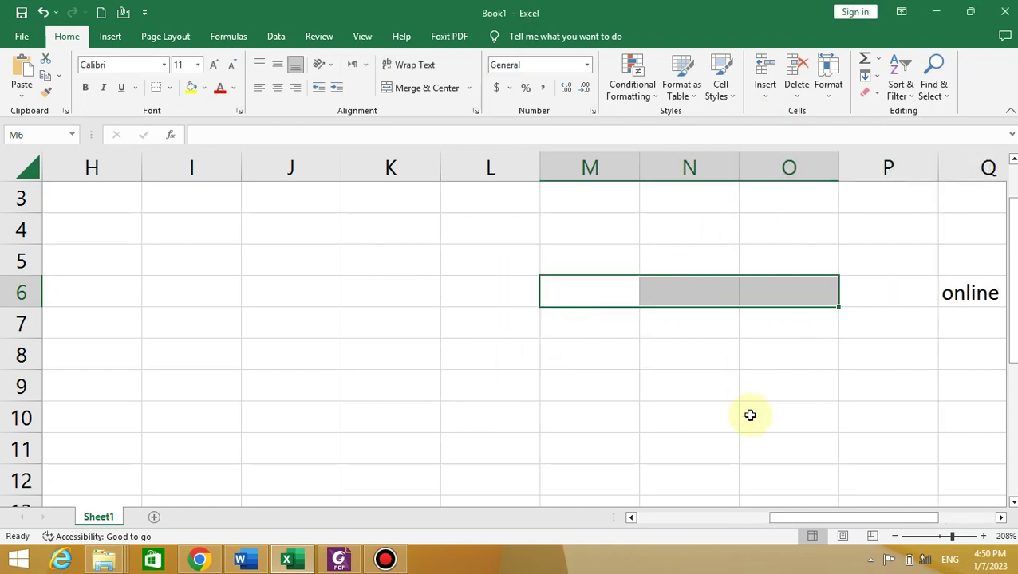
drag(853, 517, 962, 511)
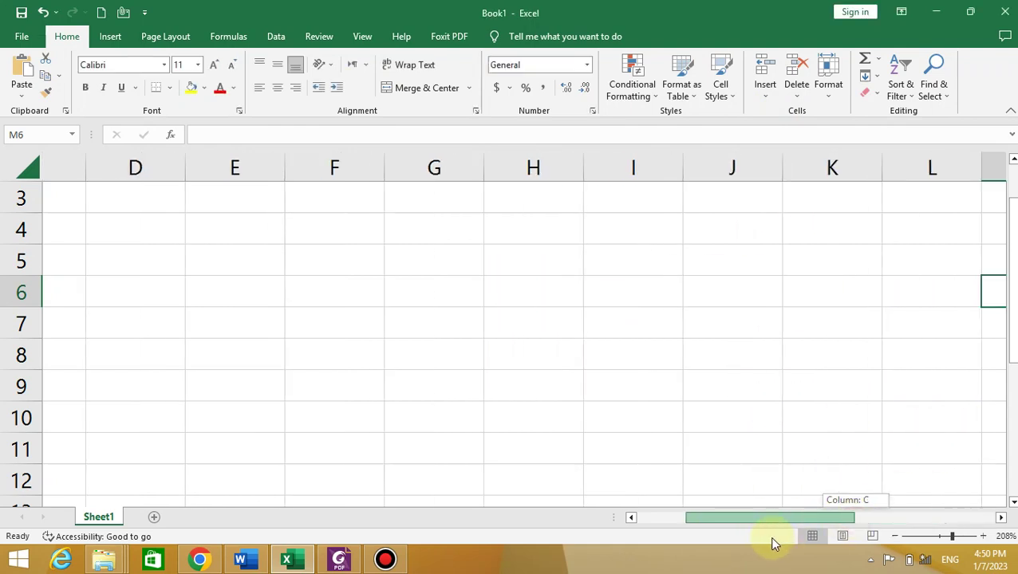
Step: Insert a sheet row at row 6, then three sheet columns at P:R
click(767, 98)
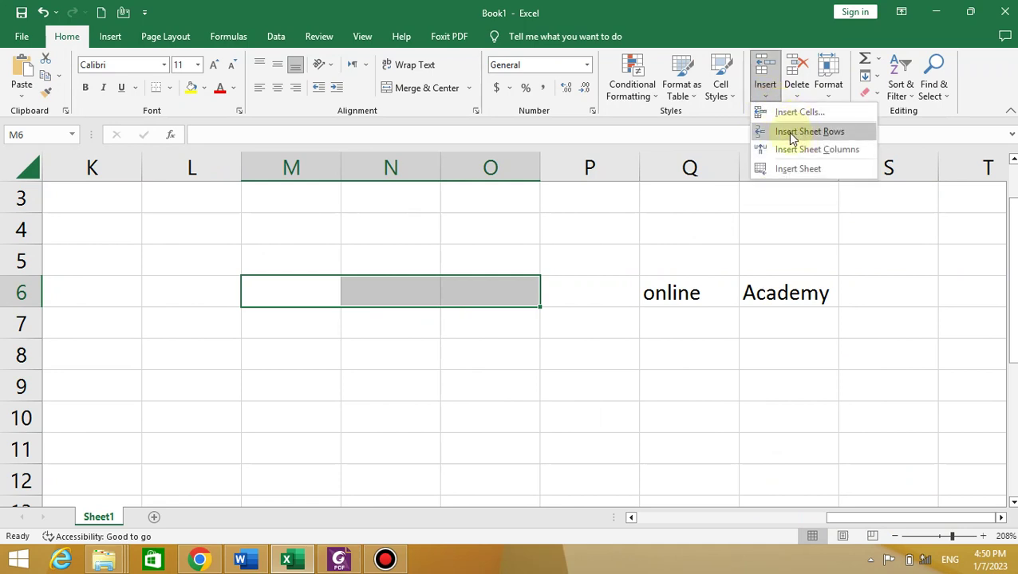
click(815, 133)
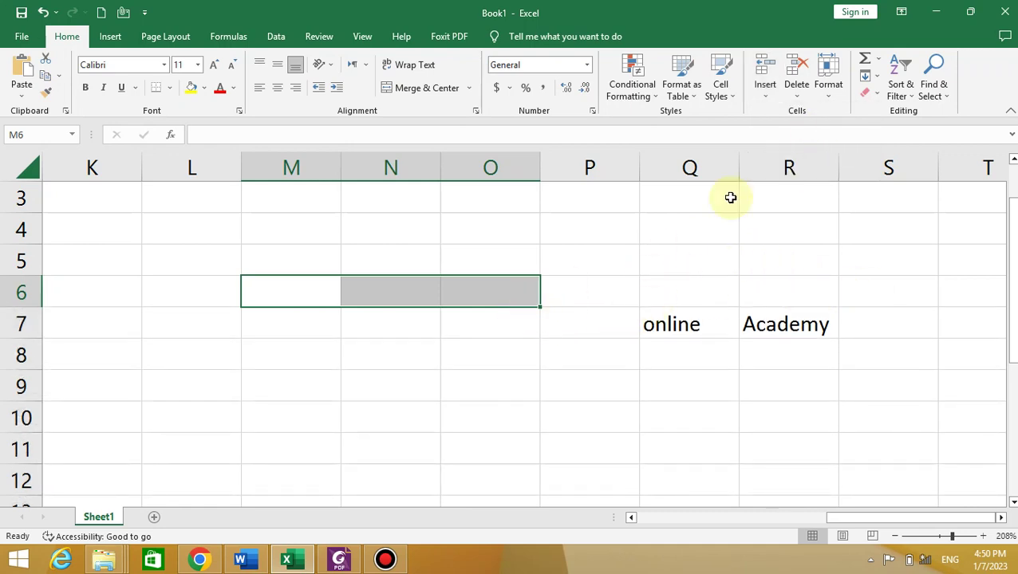
drag(624, 313, 781, 320)
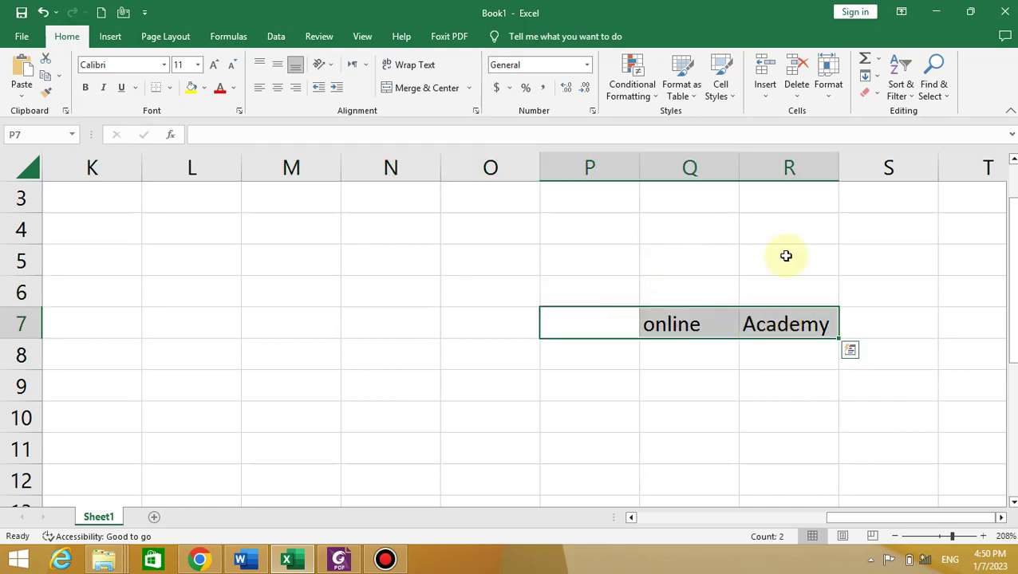
click(766, 96)
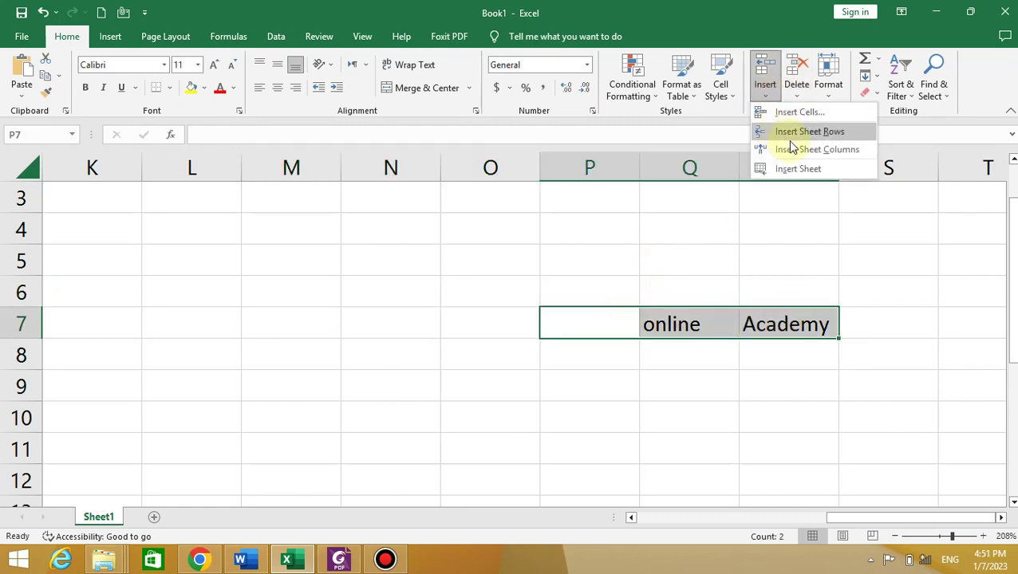
click(815, 150)
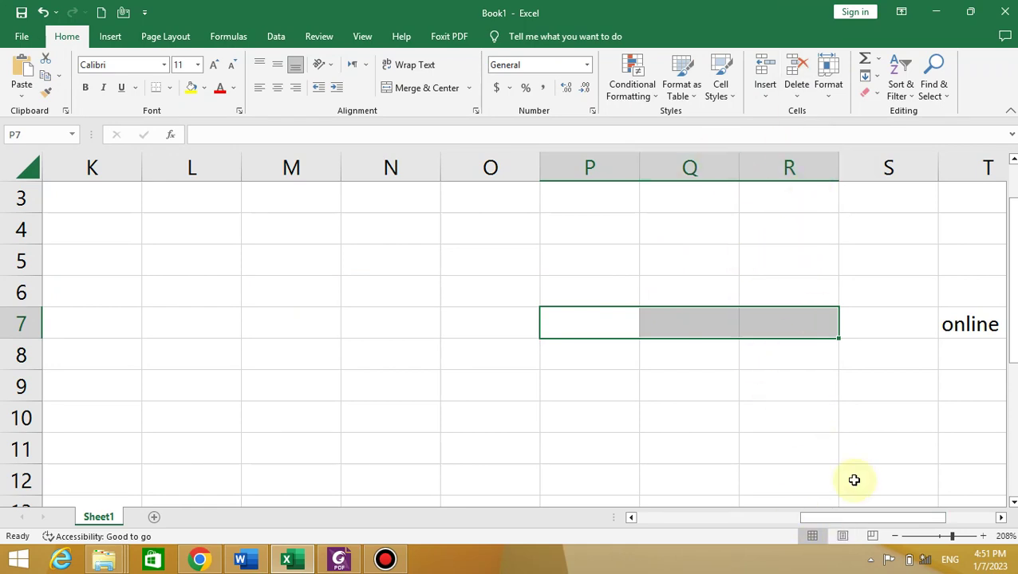
drag(872, 514, 929, 517)
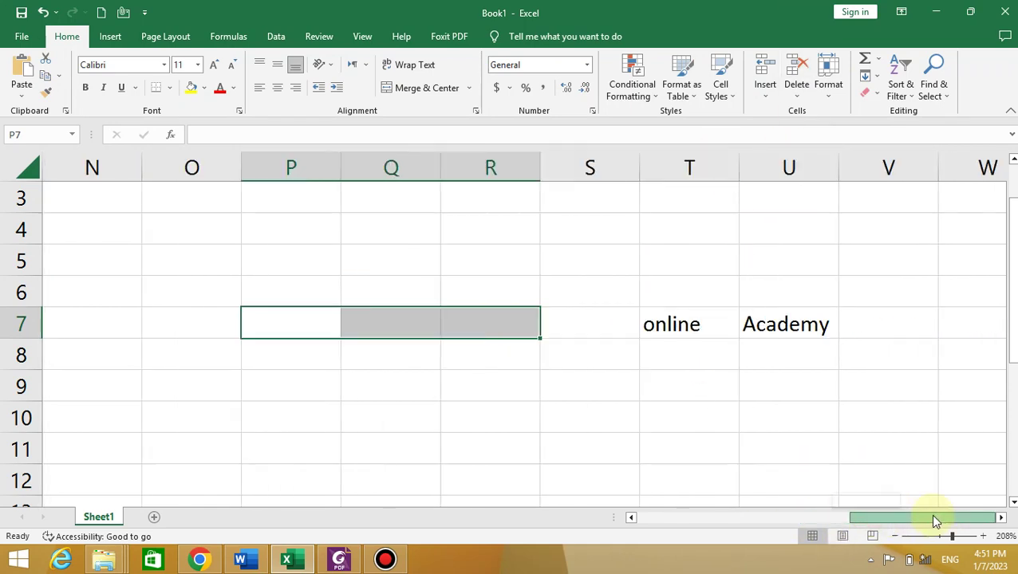
Step: Add blank worksheet Sheet2, flip between Sheet1 and Sheet2, and zoom to about 200%
click(764, 96)
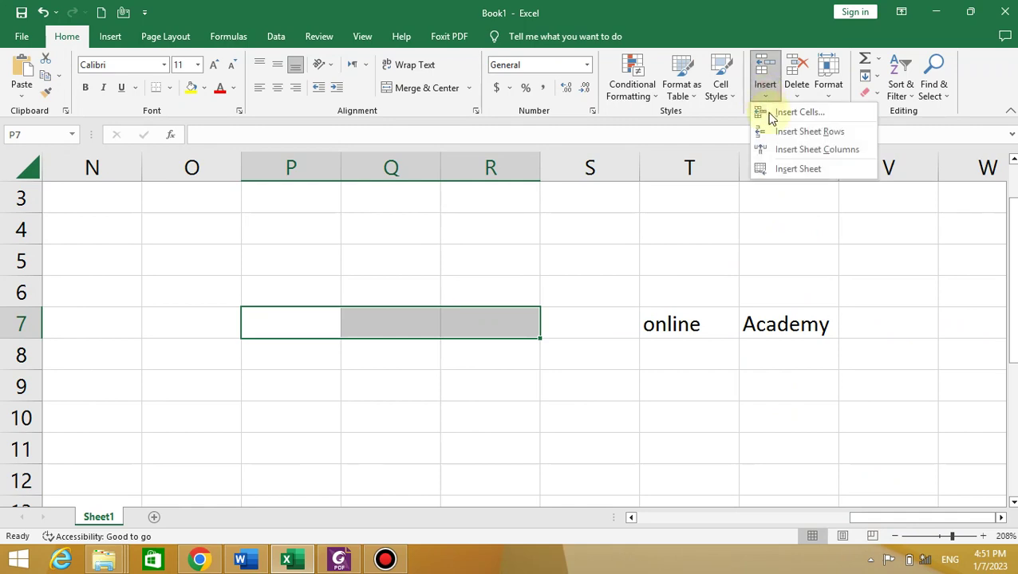
click(792, 169)
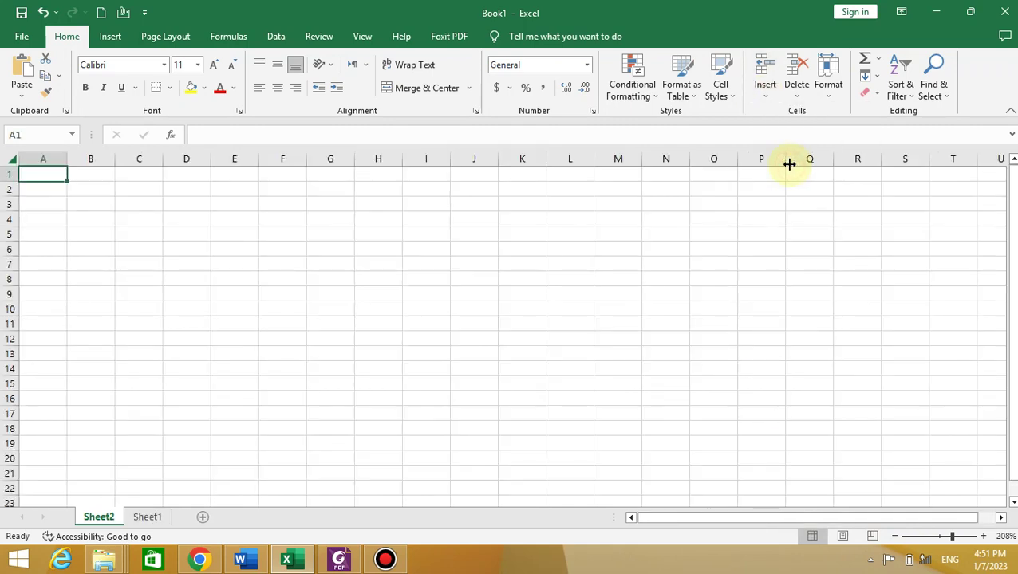
click(150, 522)
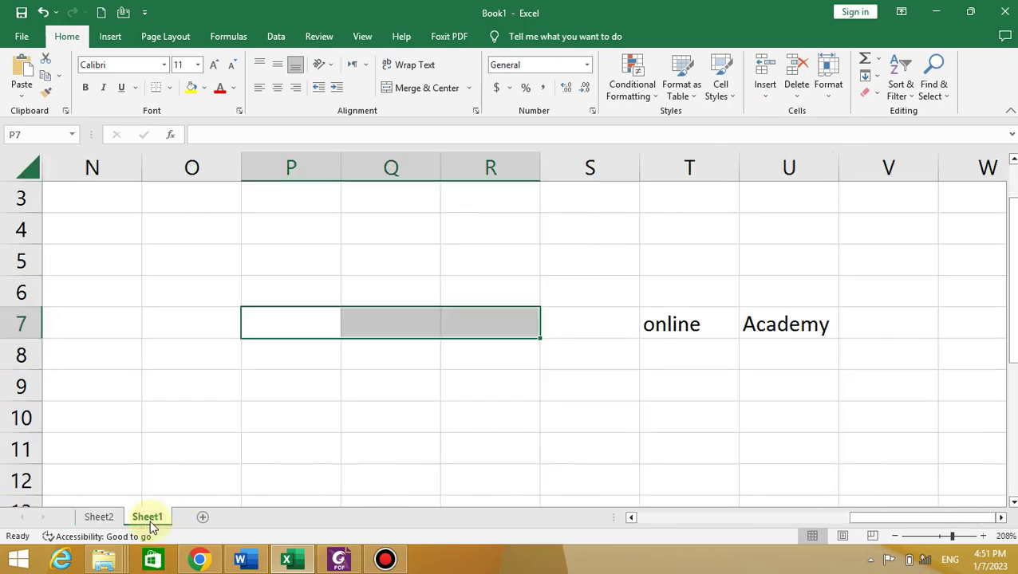
click(100, 518)
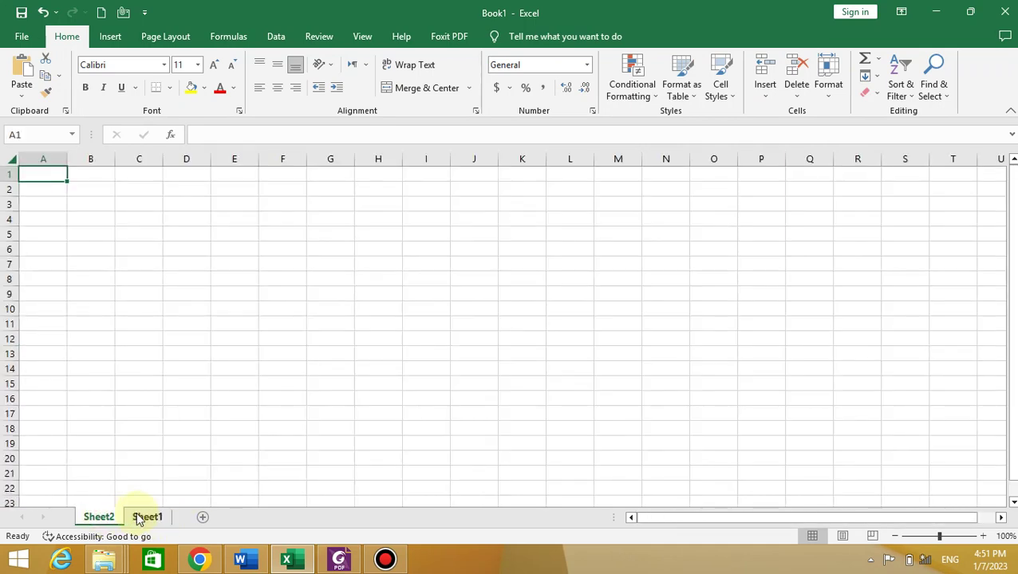
click(145, 517)
click(111, 517)
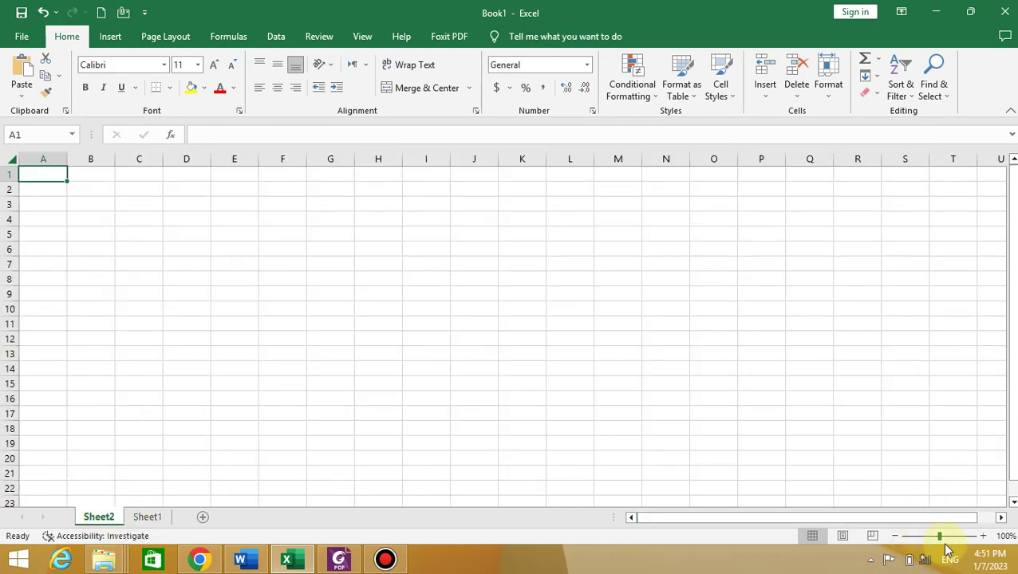
drag(941, 538, 953, 538)
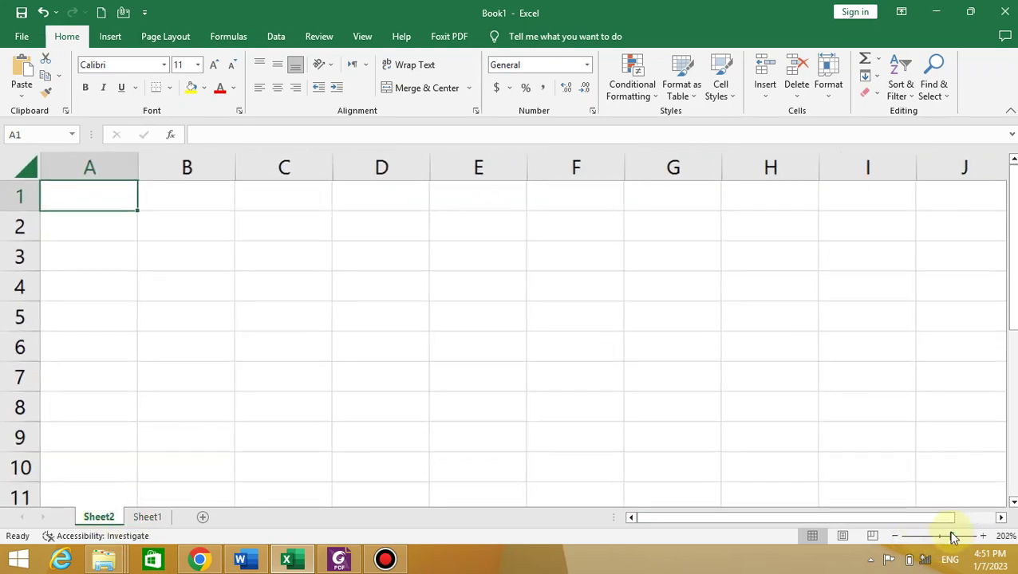
Step: On Sheet1, delete cells T6:T7, shifting neighbouring cells left
click(797, 96)
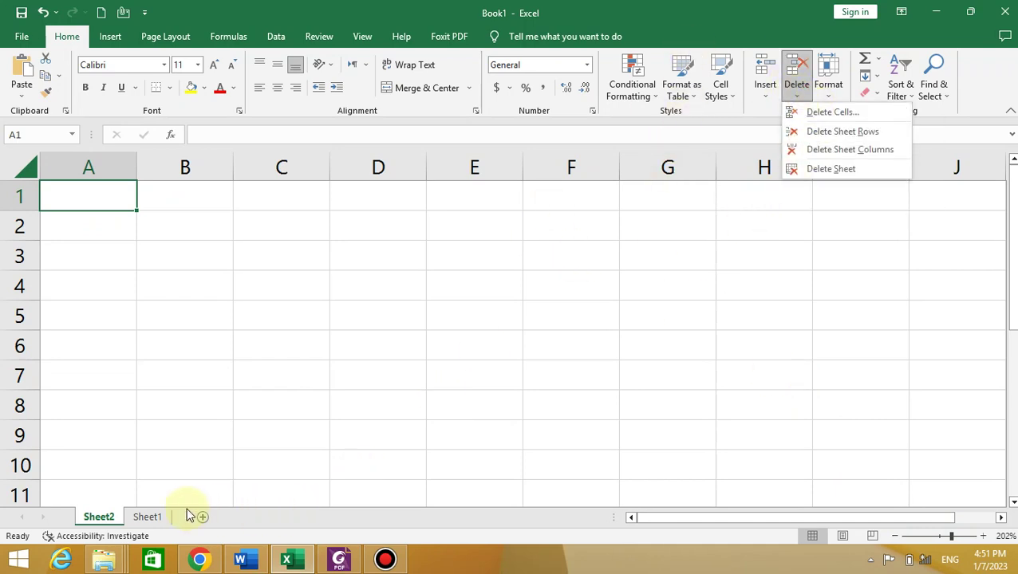
click(146, 520)
click(146, 517)
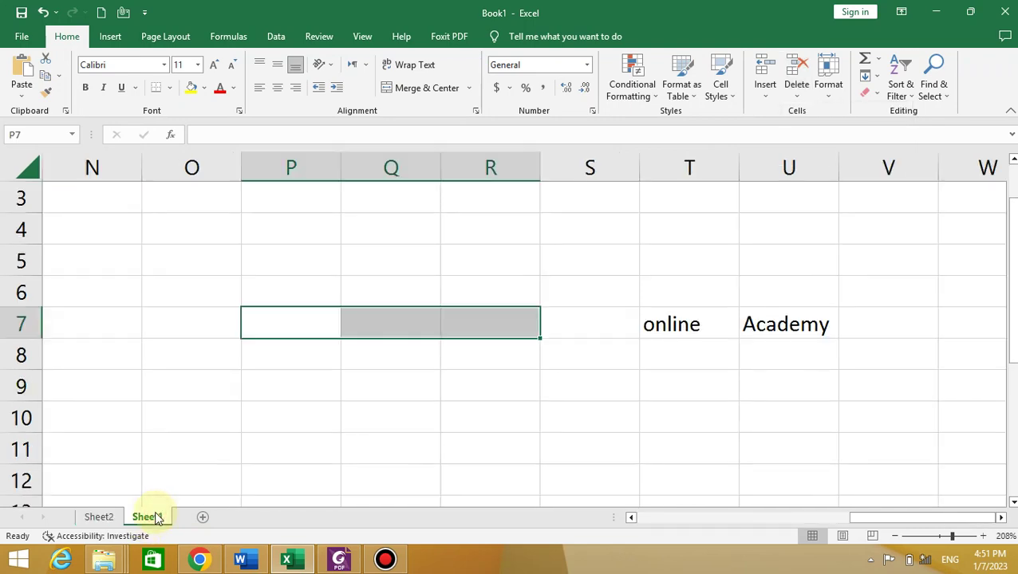
drag(643, 296, 676, 328)
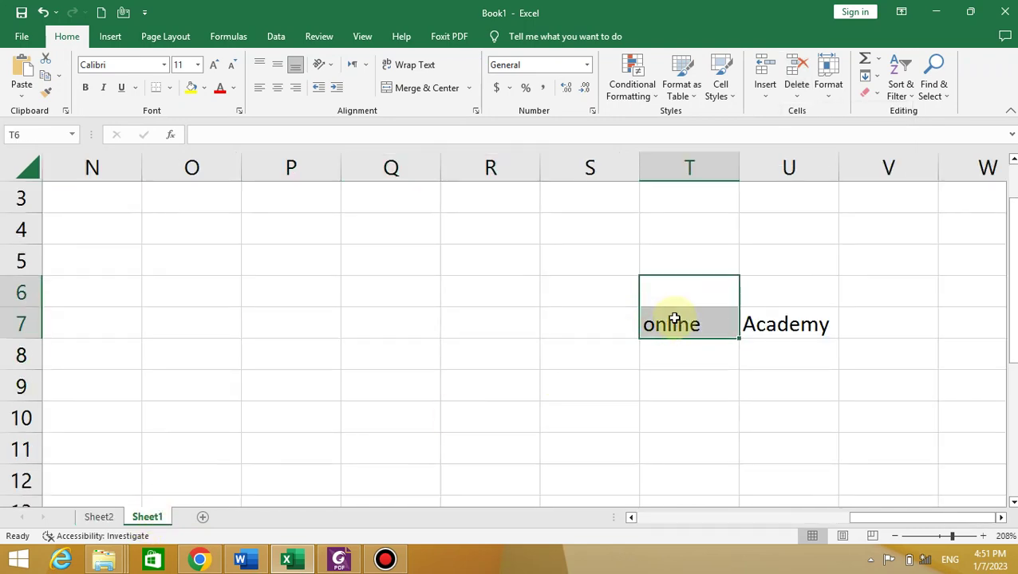
click(796, 89)
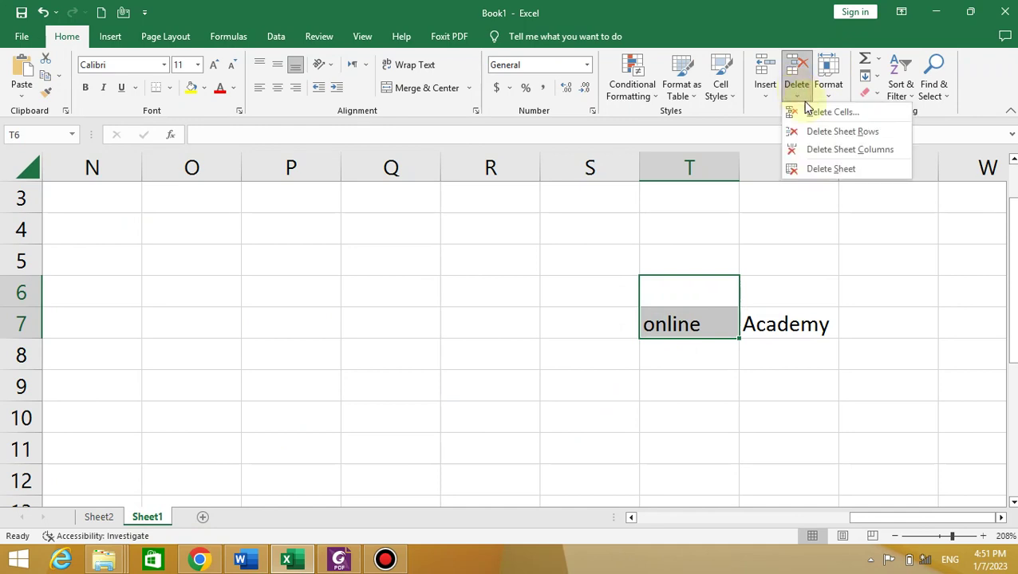
click(812, 111)
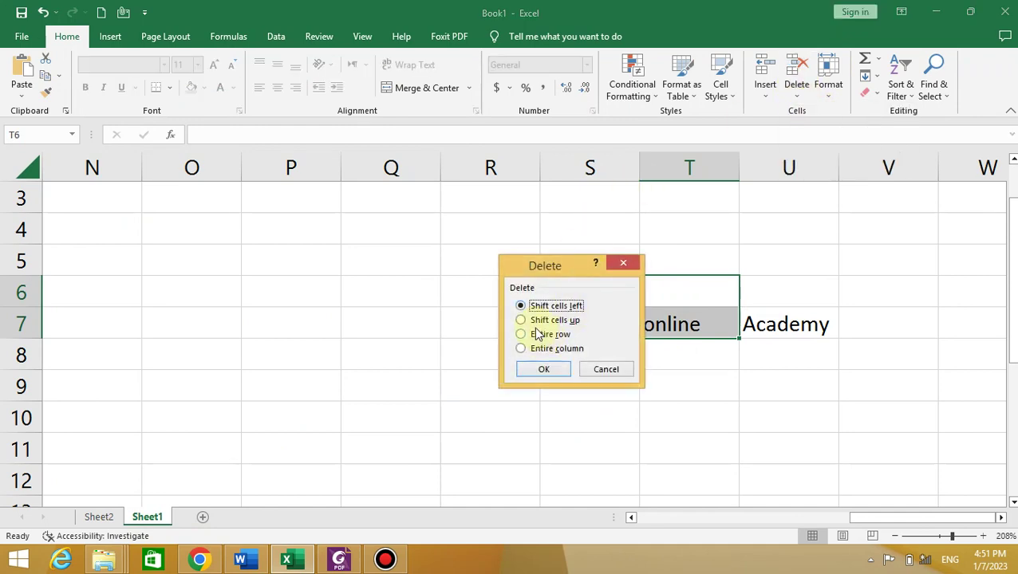
click(544, 369)
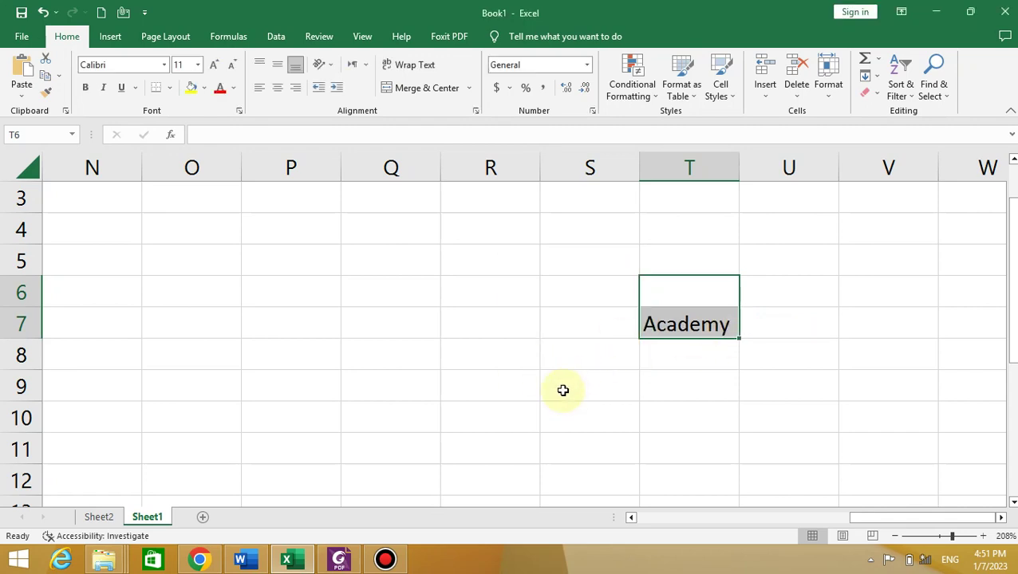
Step: Delete T6:T7 again shifting cells up, then undo both deletions
click(799, 96)
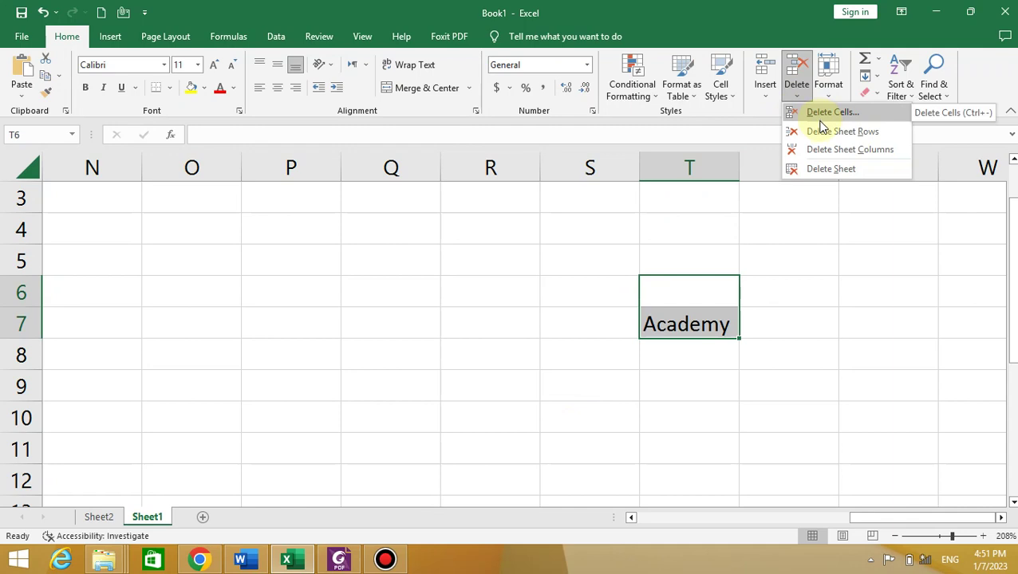
click(820, 117)
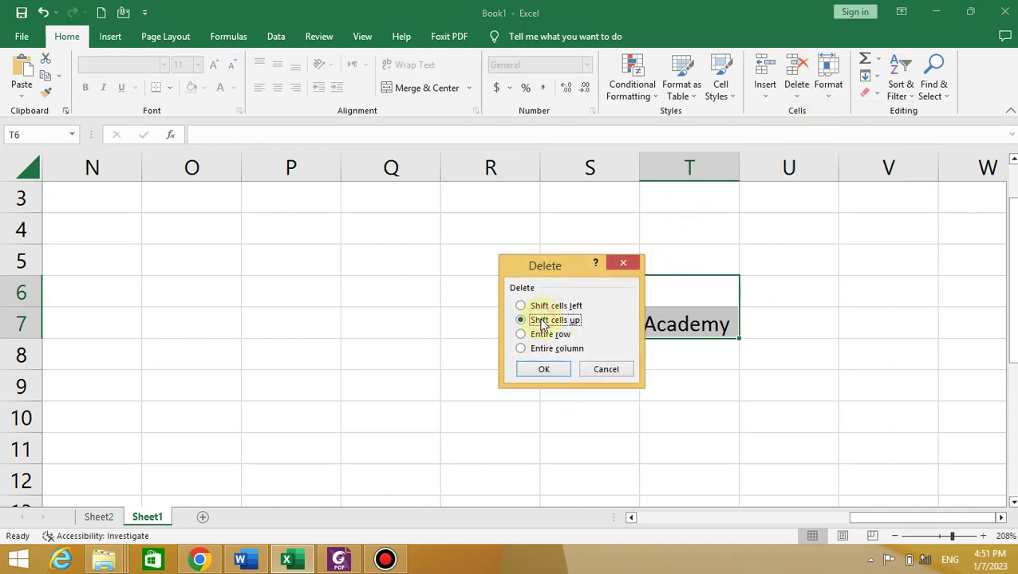
click(544, 370)
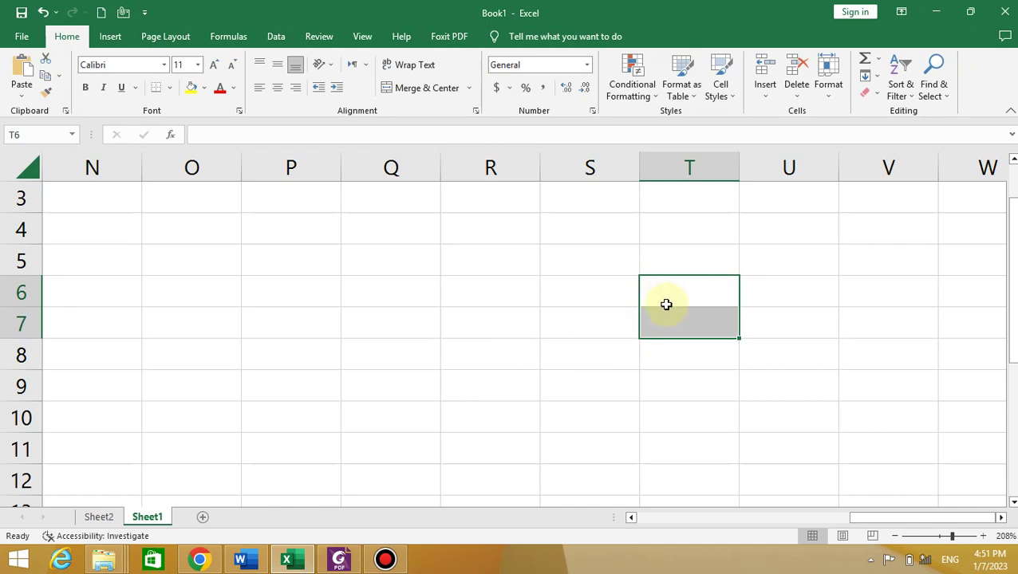
key(ctrl+z)
key(ctrl+z)
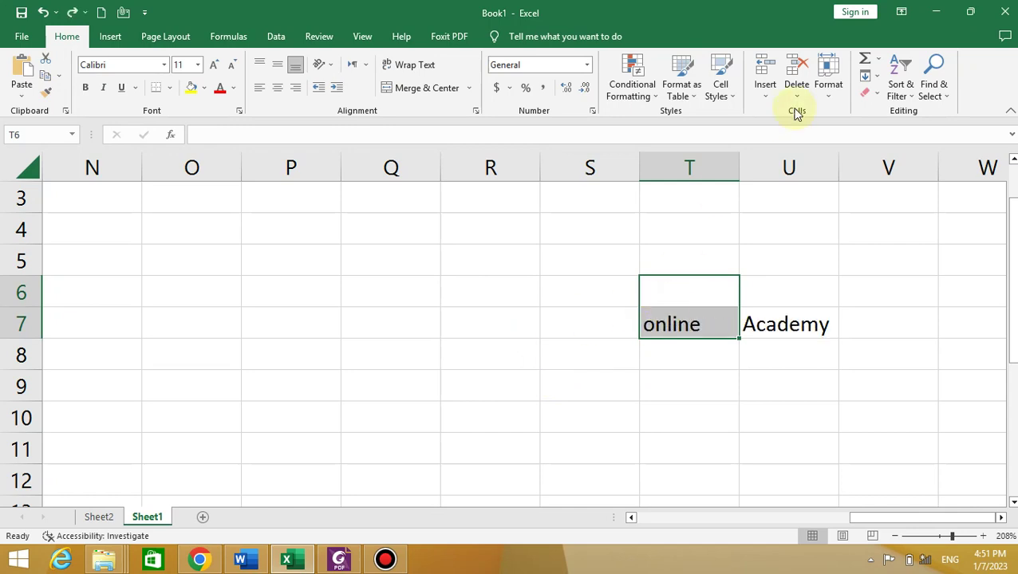
Step: Delete the entire rows of T5:U7 twice, undoing each deletion with Ctrl+Z
mouse_move(728, 267)
mouse_down()
mouse_move(734, 295)
mouse_move(762, 325)
mouse_up()
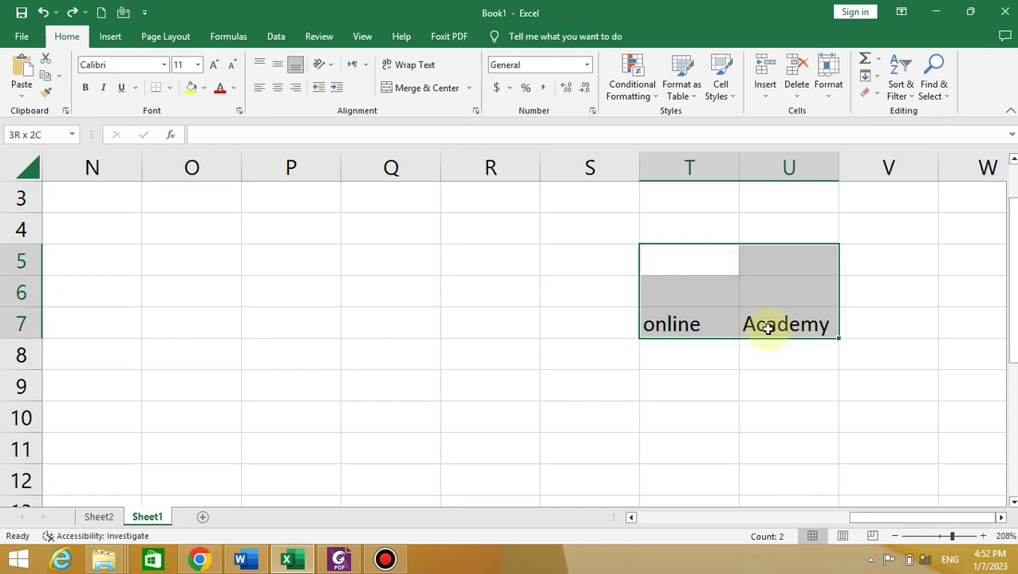
click(798, 98)
click(806, 112)
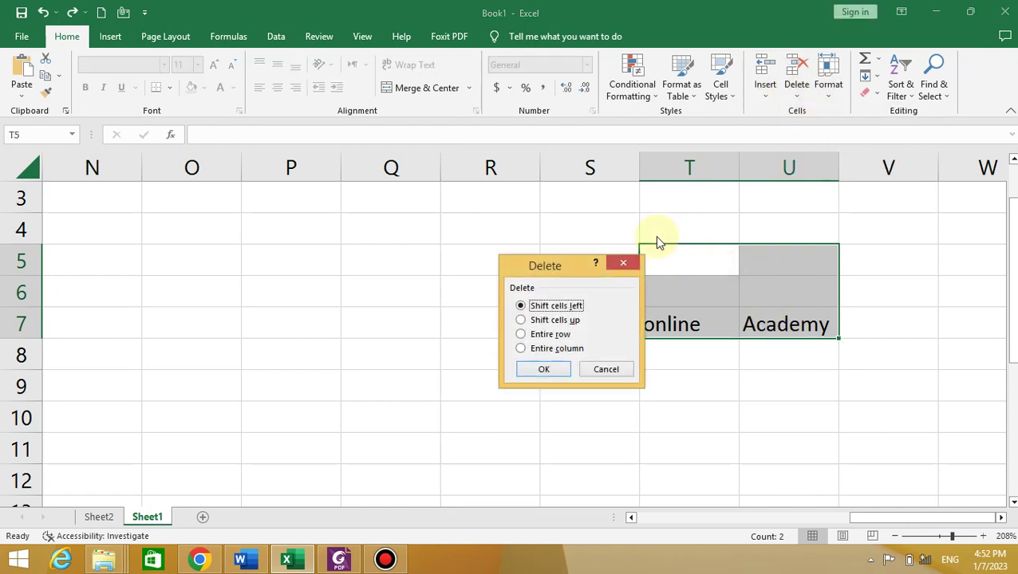
click(521, 335)
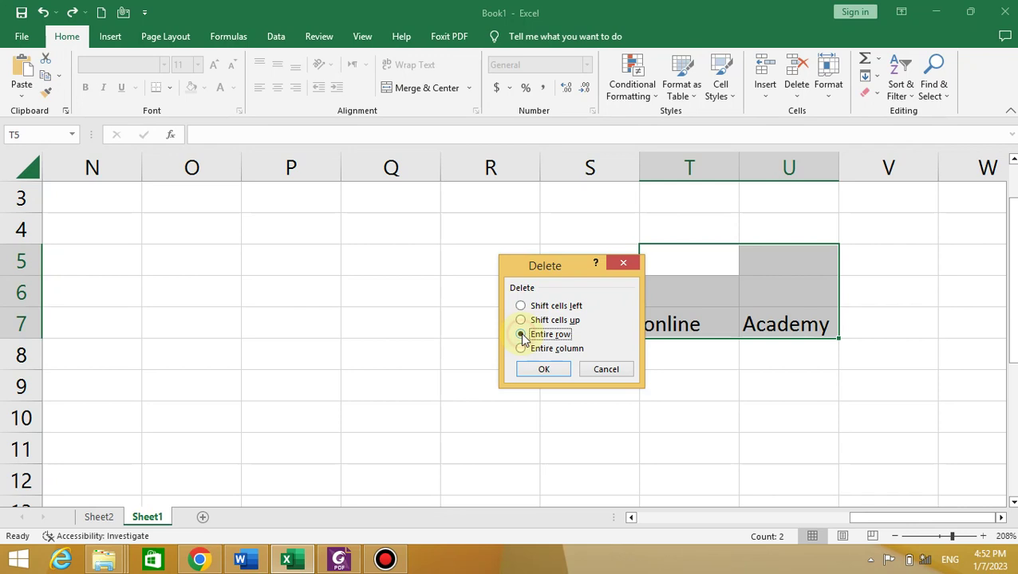
click(538, 372)
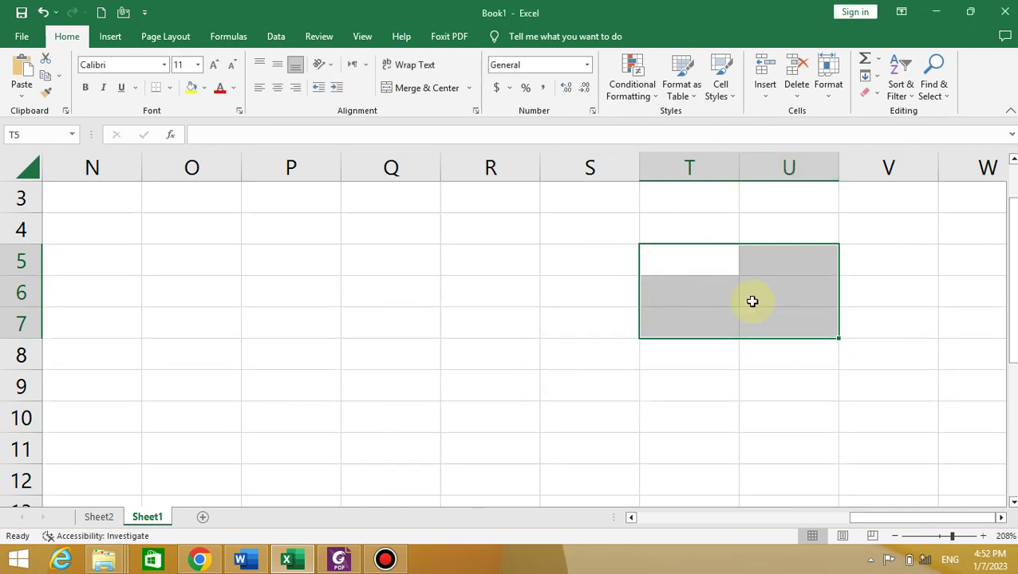
key(ctrl+z)
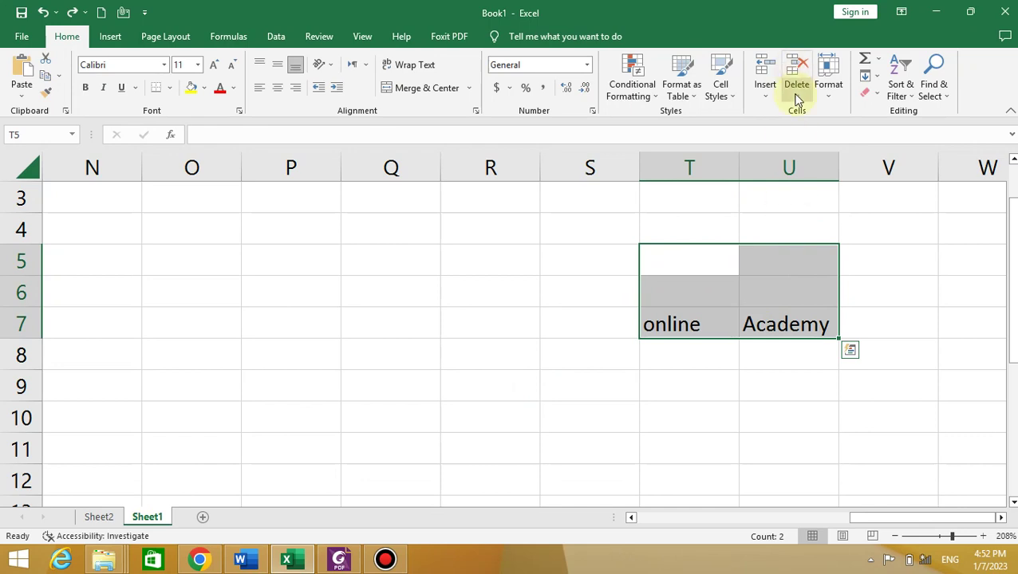
click(797, 100)
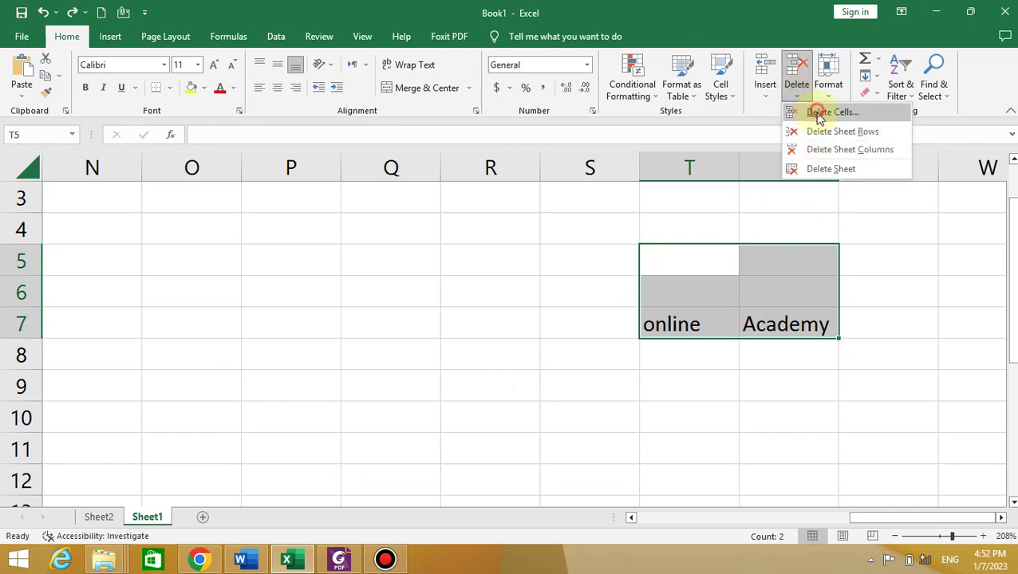
click(821, 112)
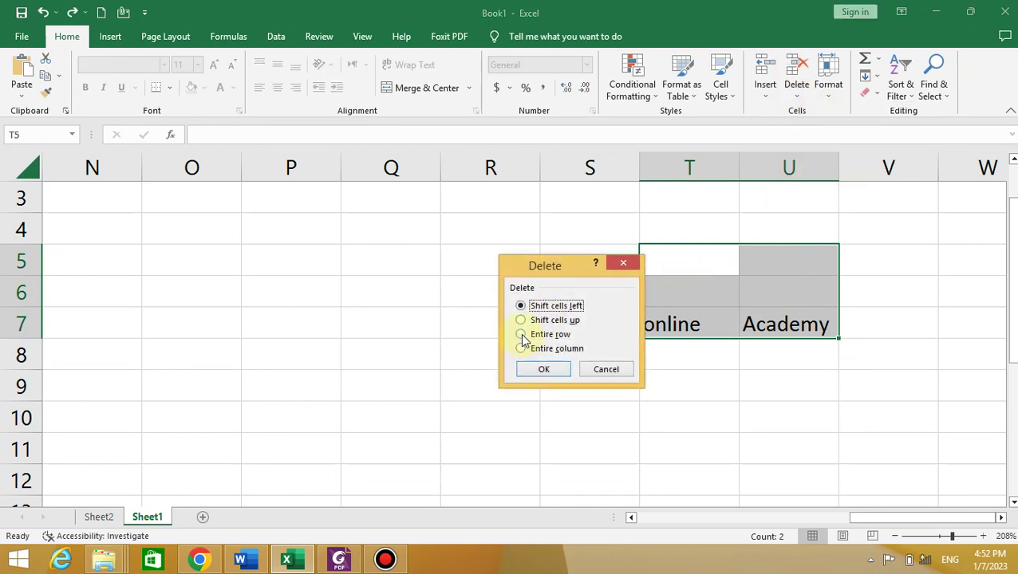
click(551, 372)
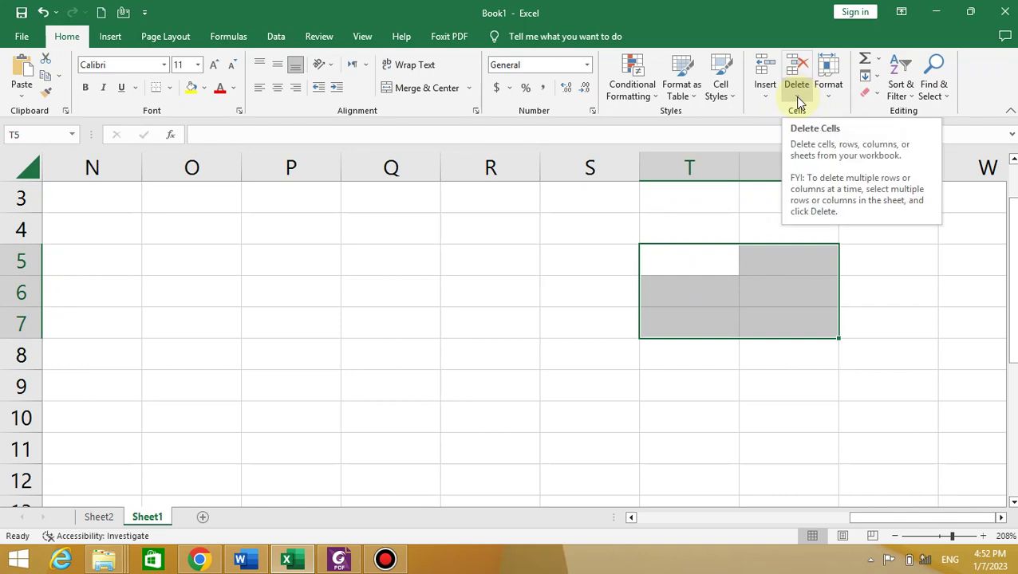
key(ctrl+z)
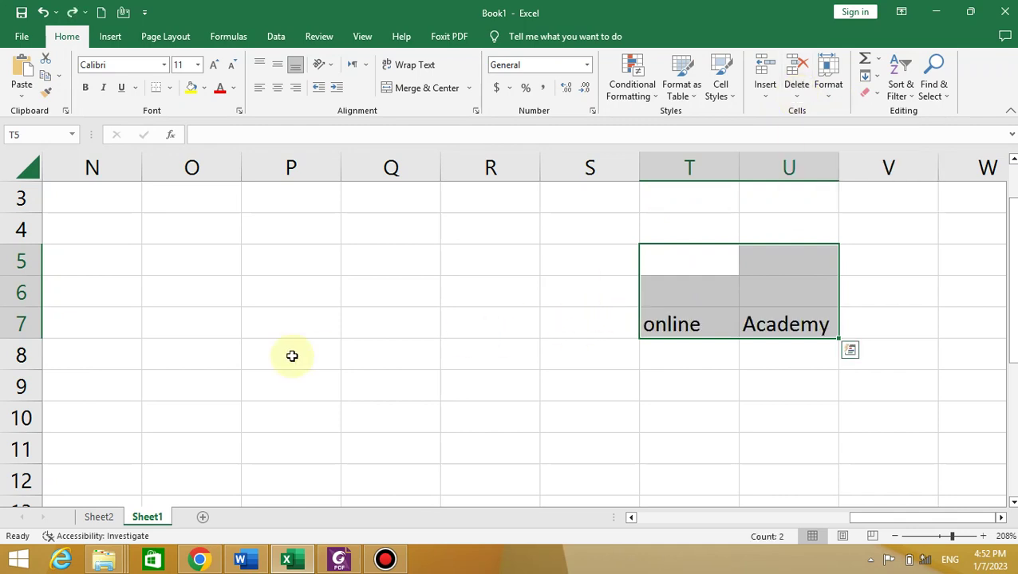
Step: Delete entire columns for O6:U7 via Delete Cells, then undo it
mouse_move(197, 303)
mouse_down()
mouse_move(446, 285)
mouse_move(826, 335)
mouse_up()
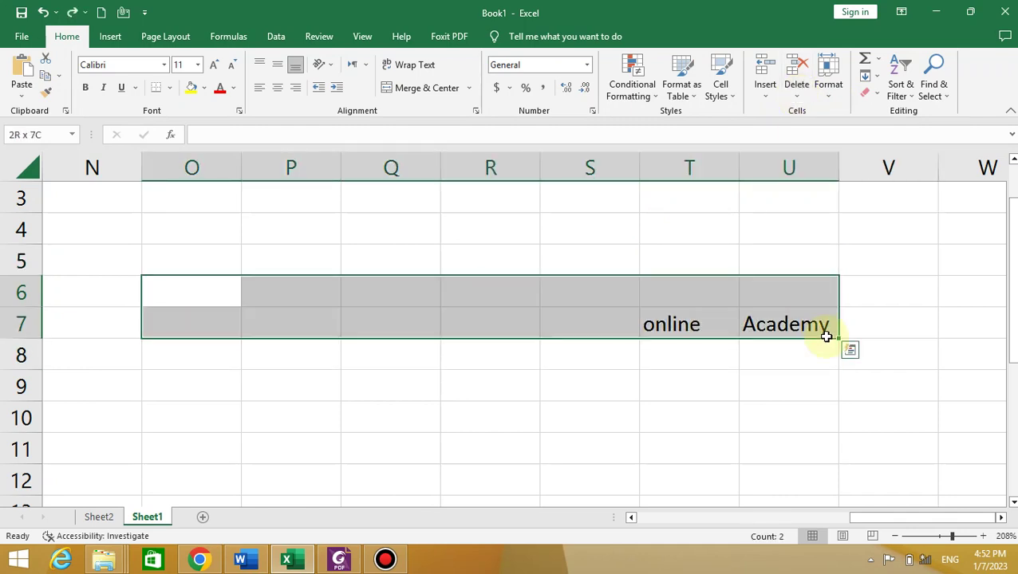
click(796, 90)
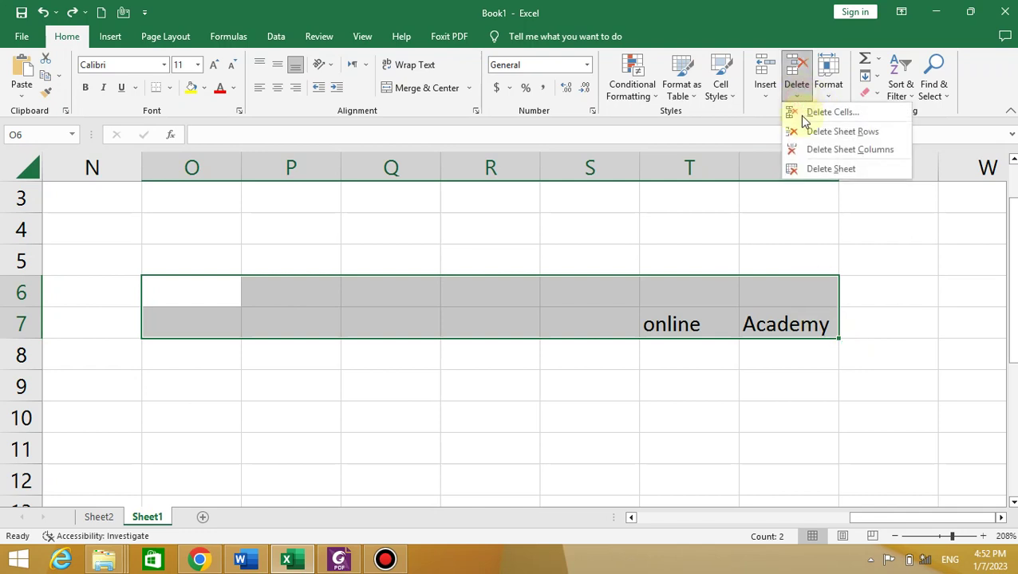
click(817, 112)
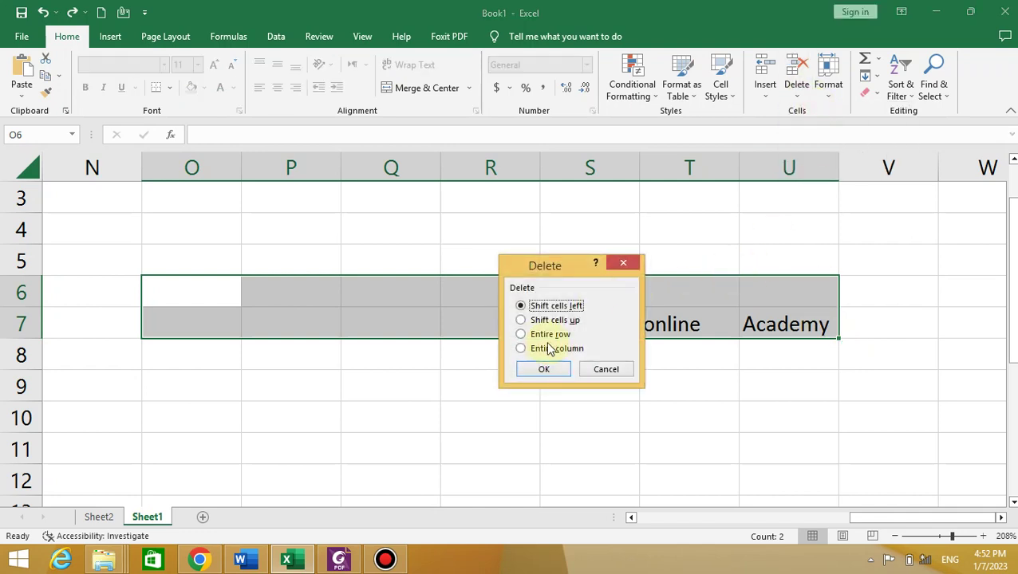
click(523, 350)
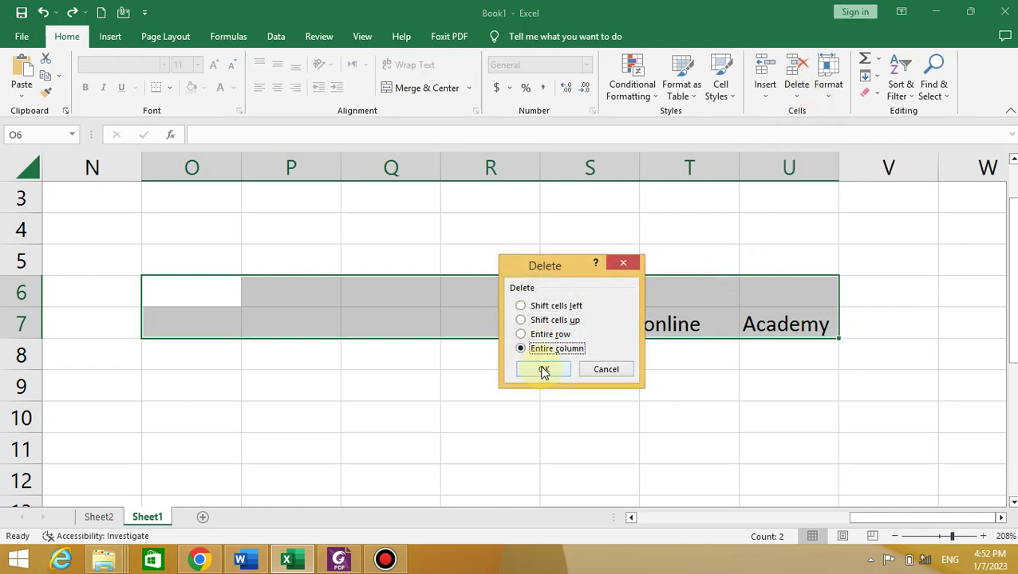
click(543, 370)
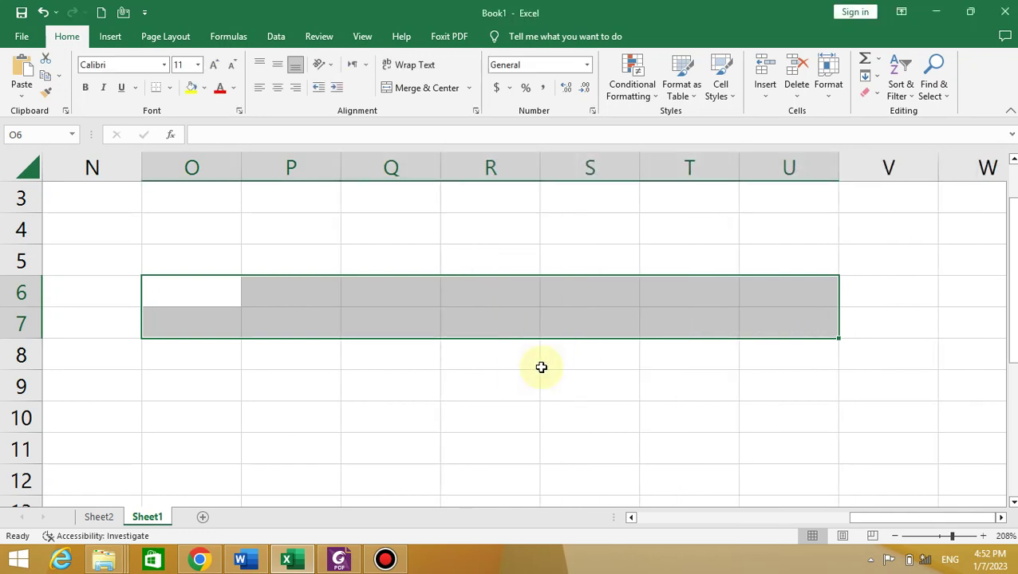
key(ctrl+z)
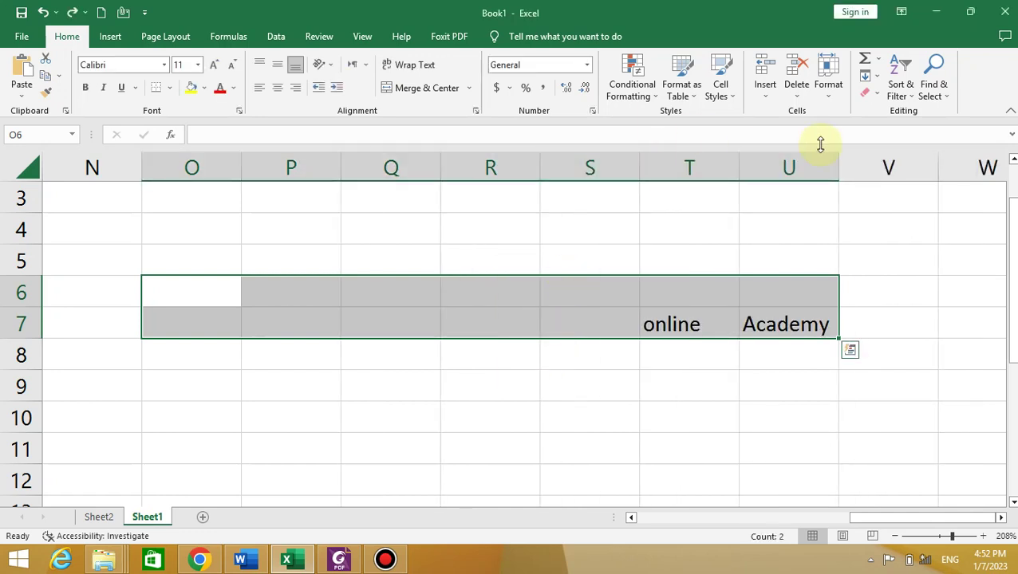
Step: Delete sheet row 5, then delete the sheet column holding 'online'
click(929, 248)
click(795, 93)
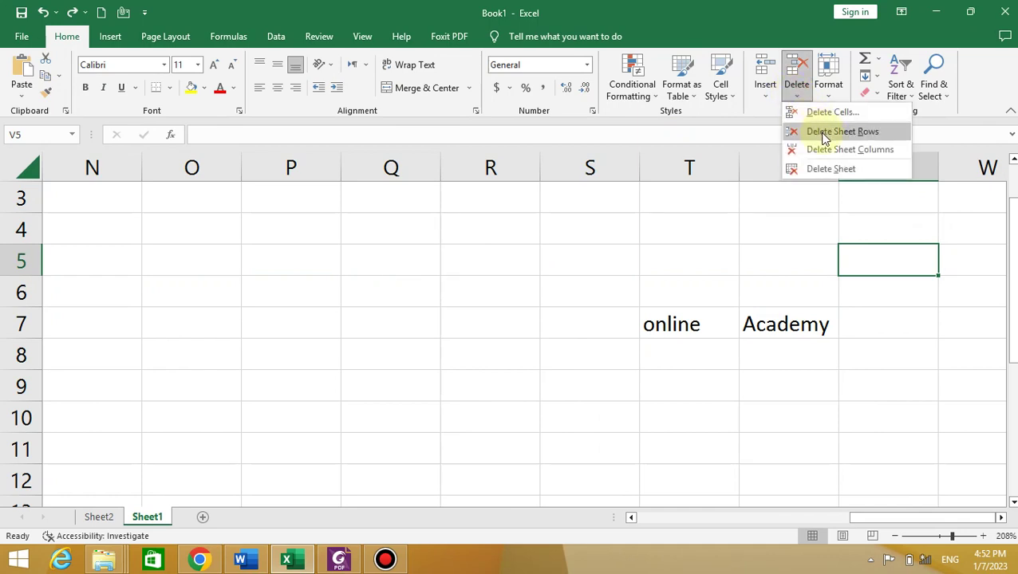
click(826, 132)
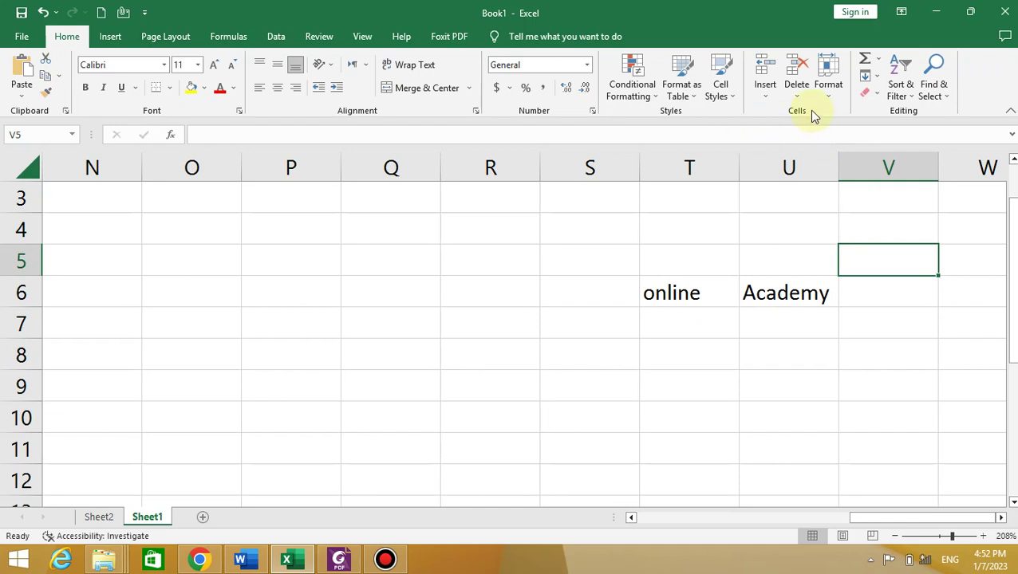
click(691, 266)
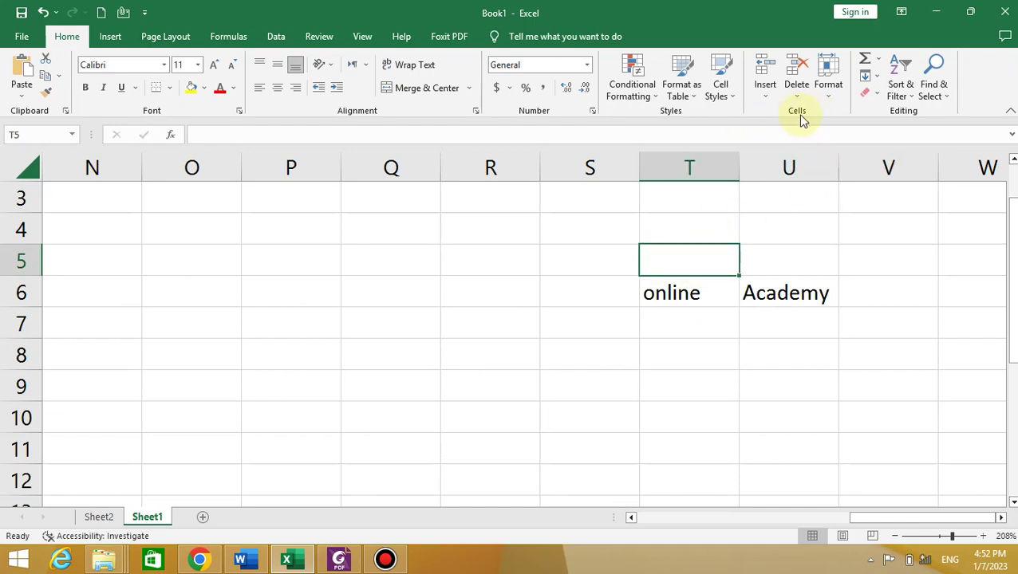
click(797, 91)
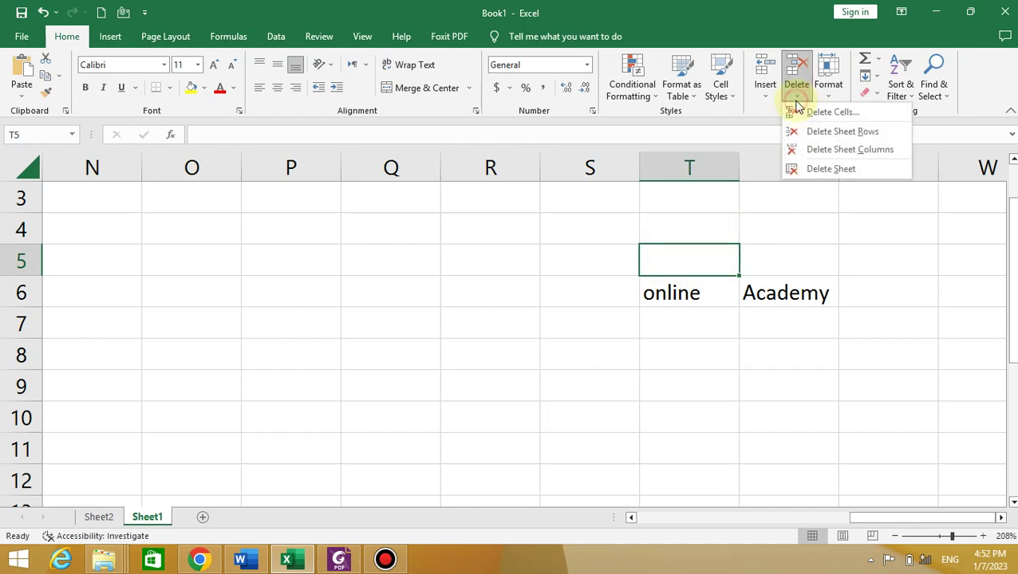
click(814, 150)
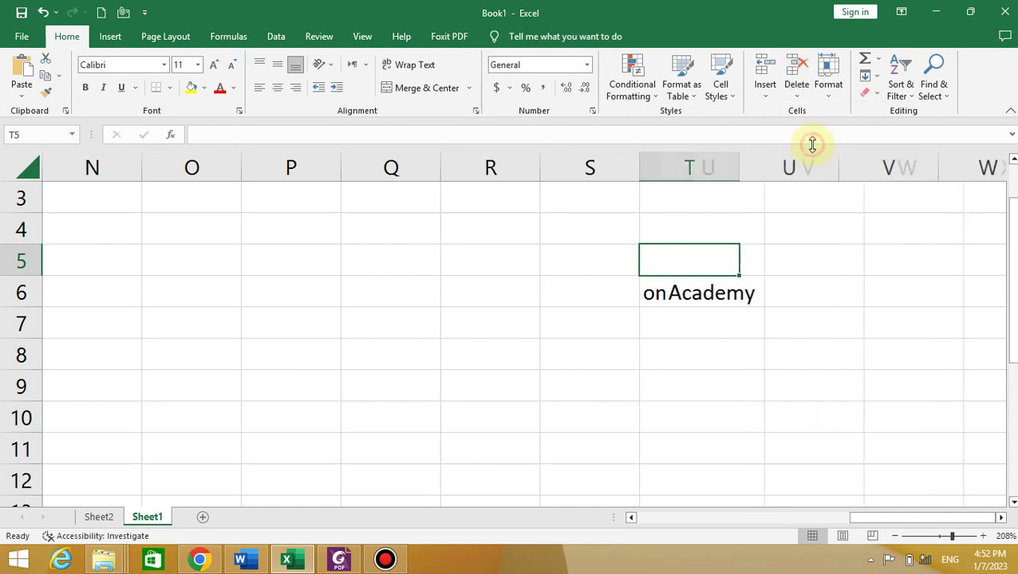
Step: Delete Sheet1 from the workbook and confirm the permanent deletion
click(797, 94)
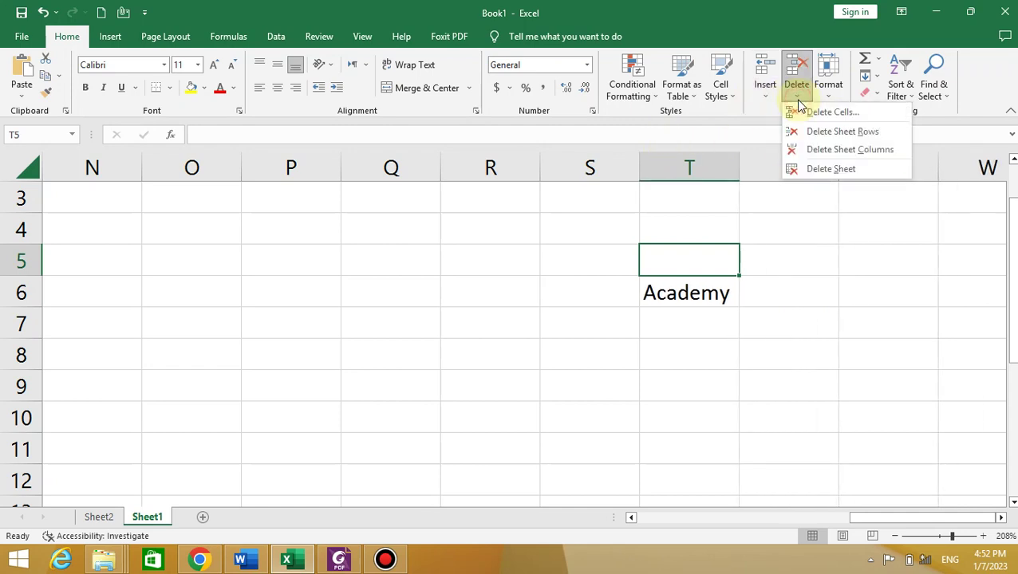
click(810, 170)
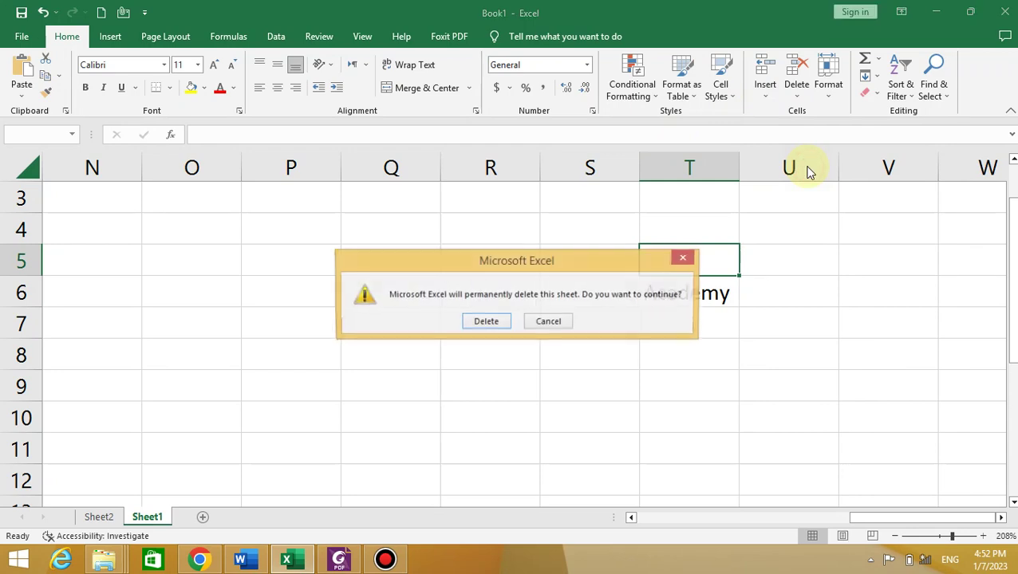
click(486, 322)
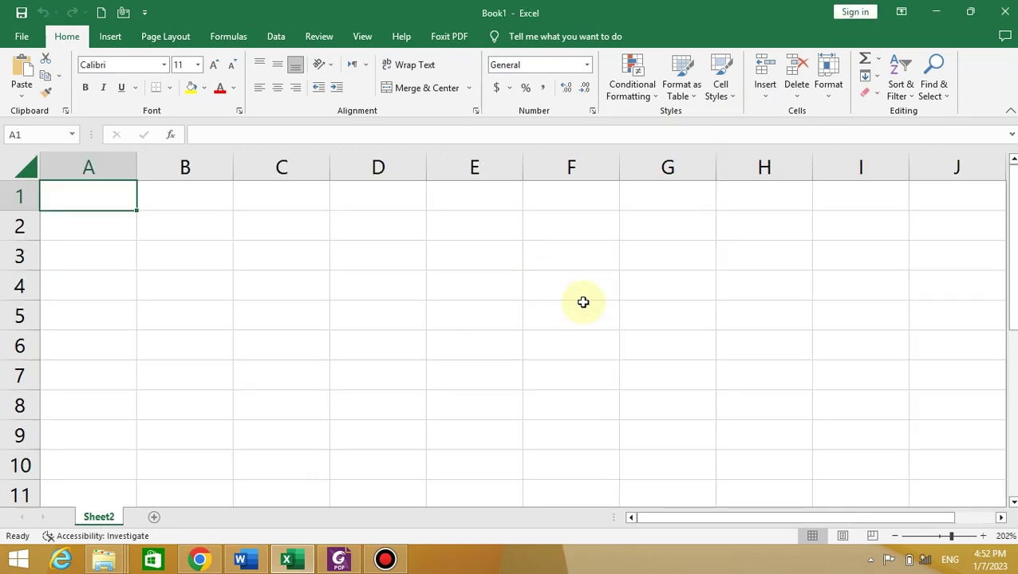
Step: Set the row height to 17
click(829, 95)
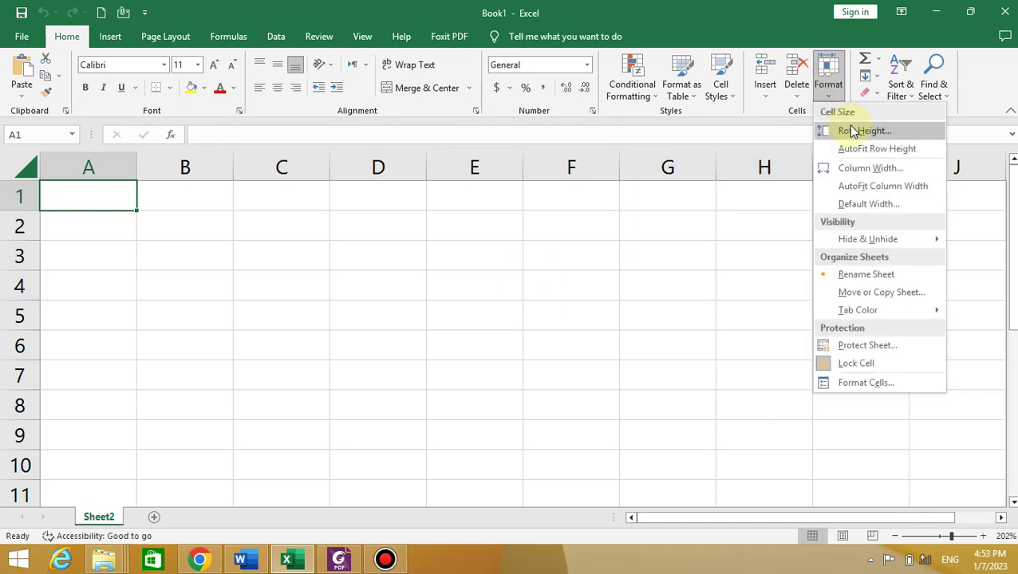
click(853, 130)
text(17)
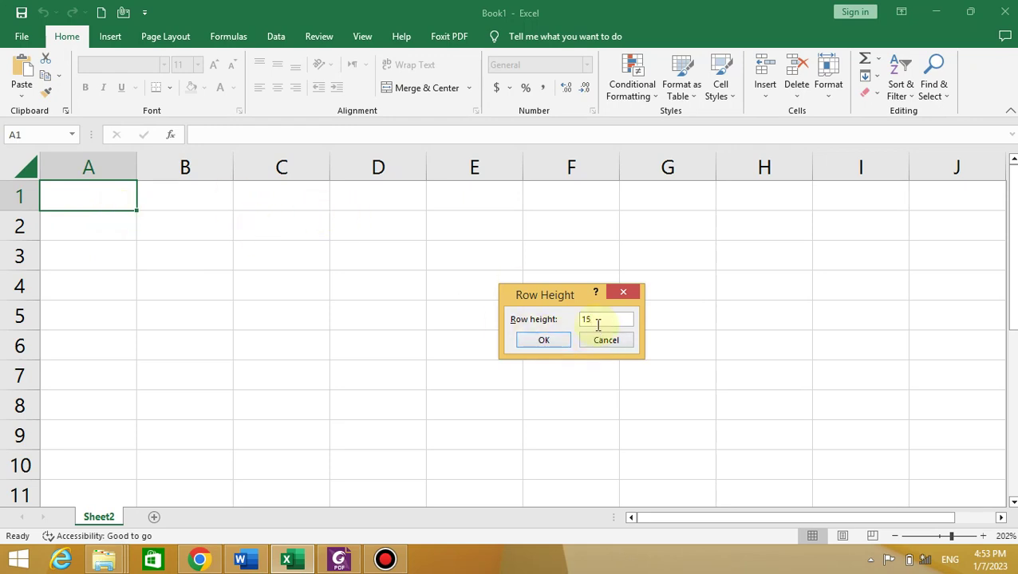
click(543, 341)
Step: Set rows 1–2 (A1:D2) to a row height of 20
mouse_move(94, 187)
mouse_down()
mouse_move(167, 213)
mouse_move(366, 215)
mouse_up()
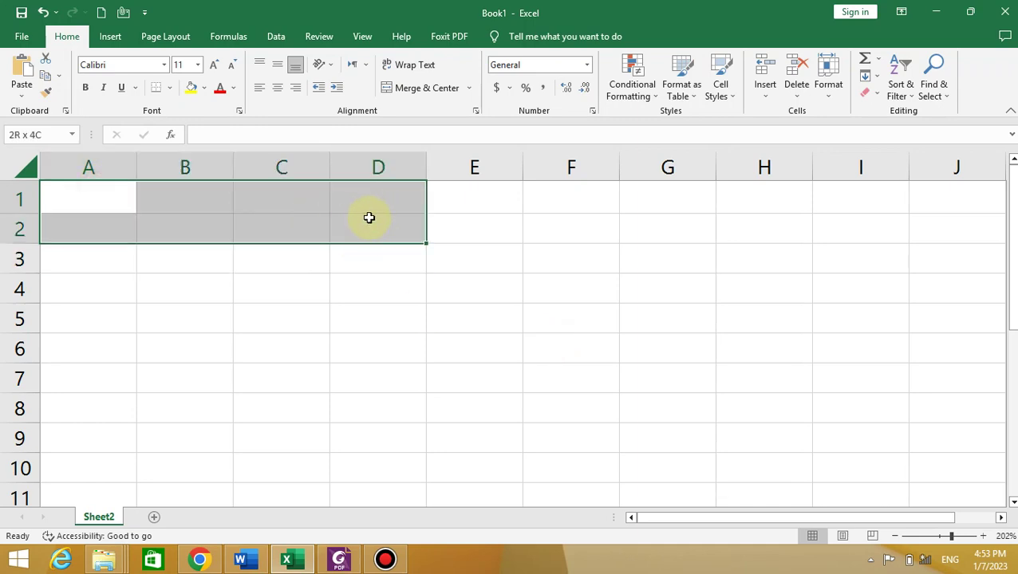
click(832, 100)
click(850, 130)
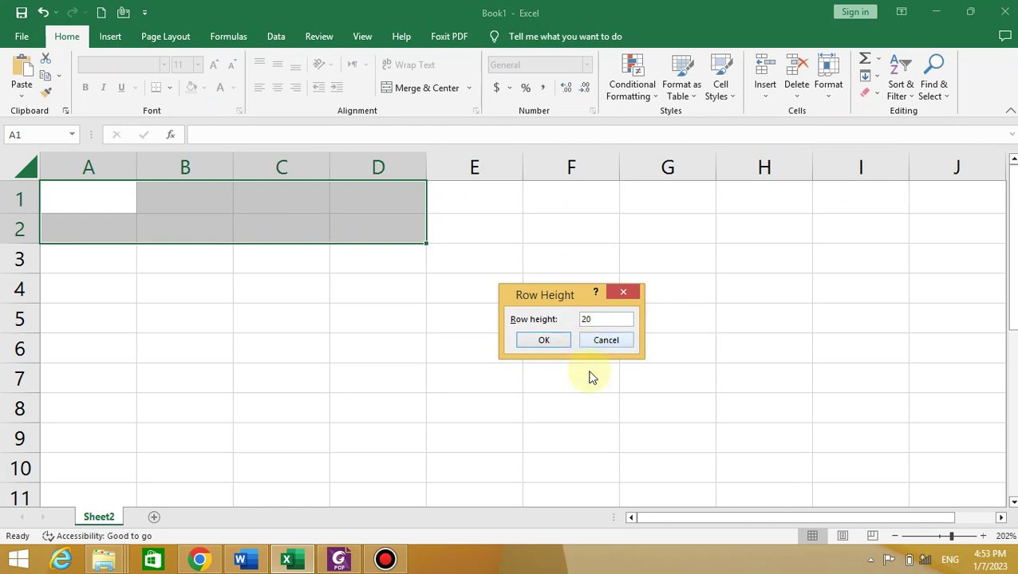
click(539, 339)
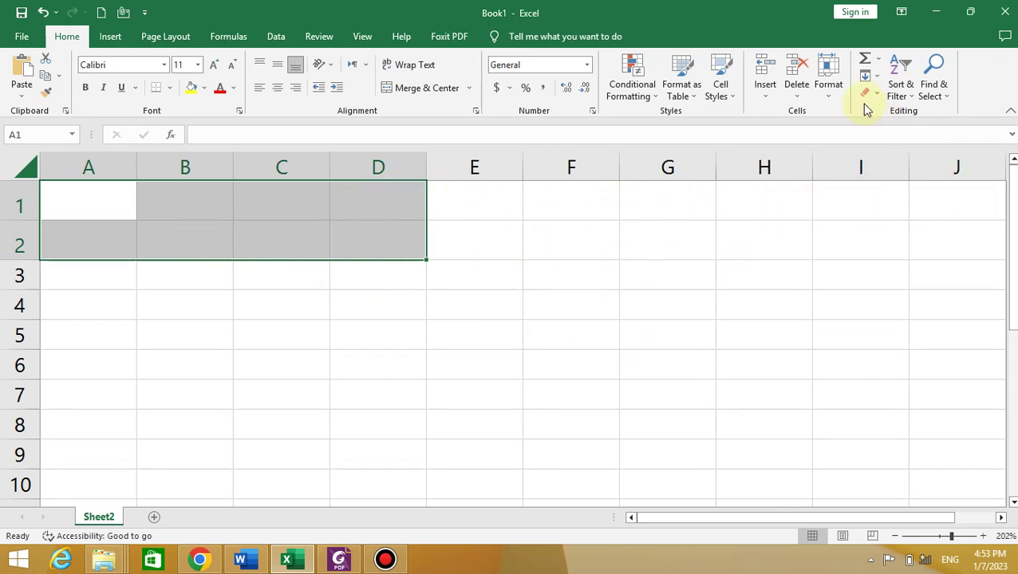
Step: AutoFit rows 1–2 back to standard height, then browse the Format menu without changes
click(830, 98)
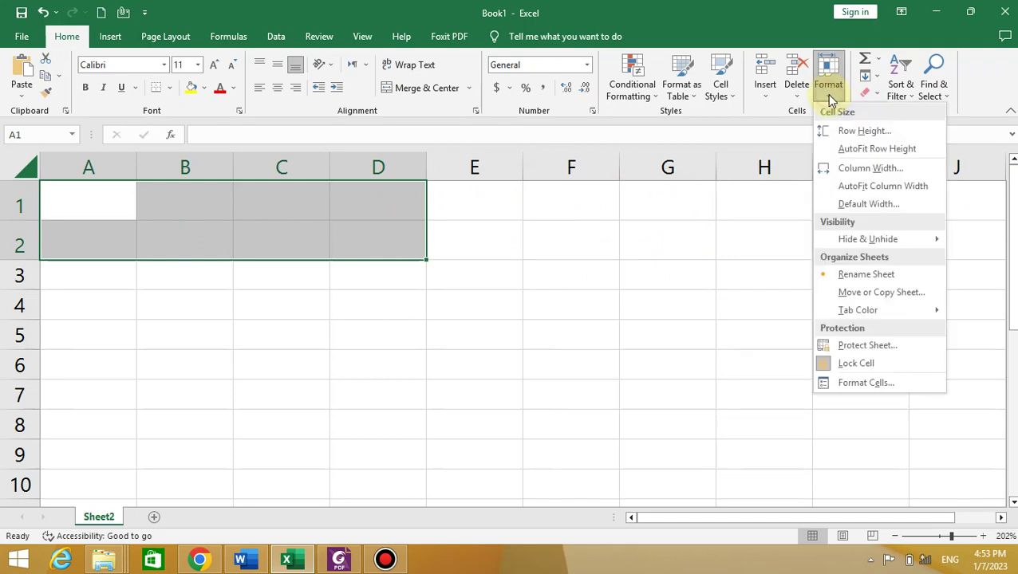
click(864, 150)
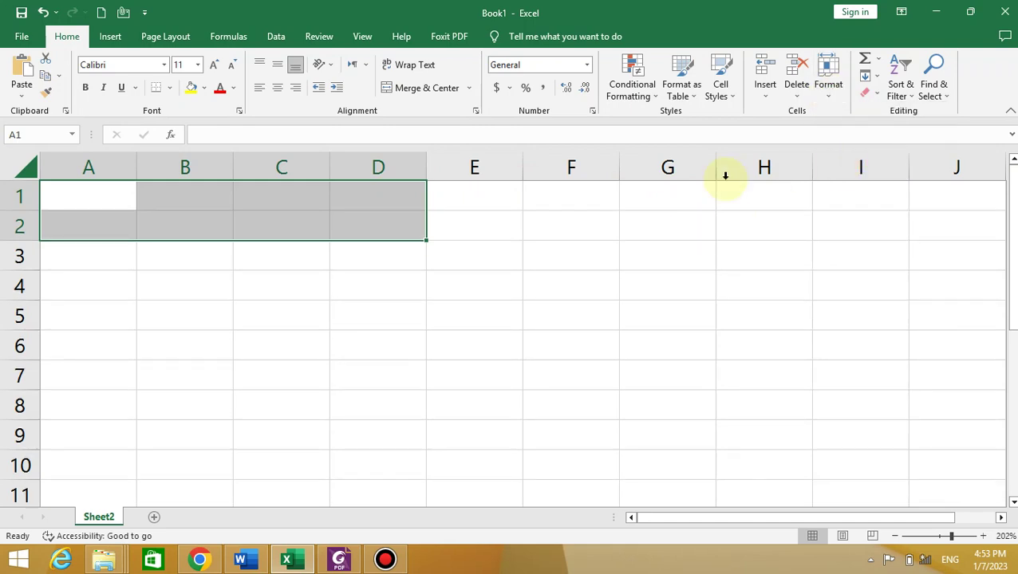
click(830, 104)
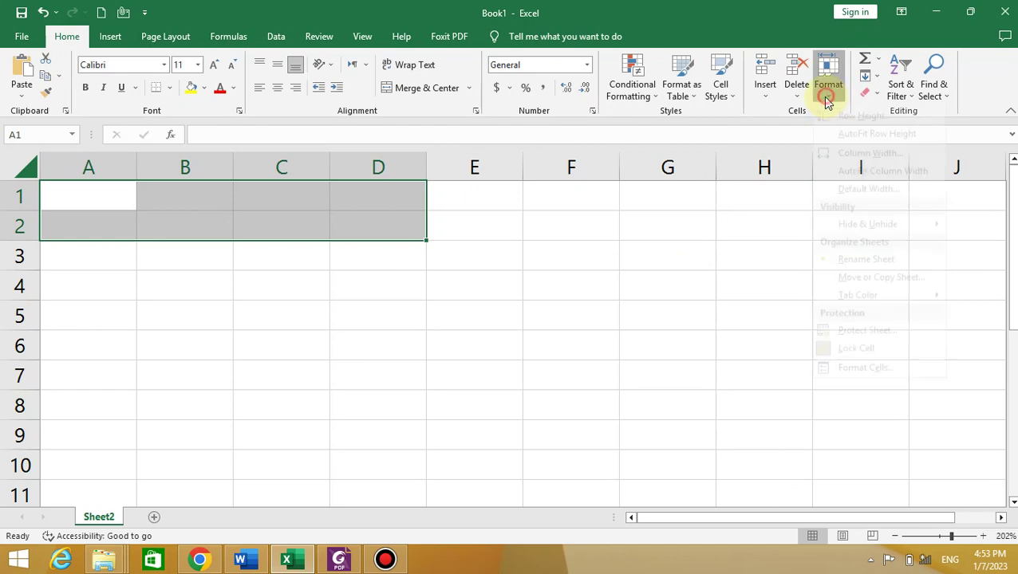
click(854, 152)
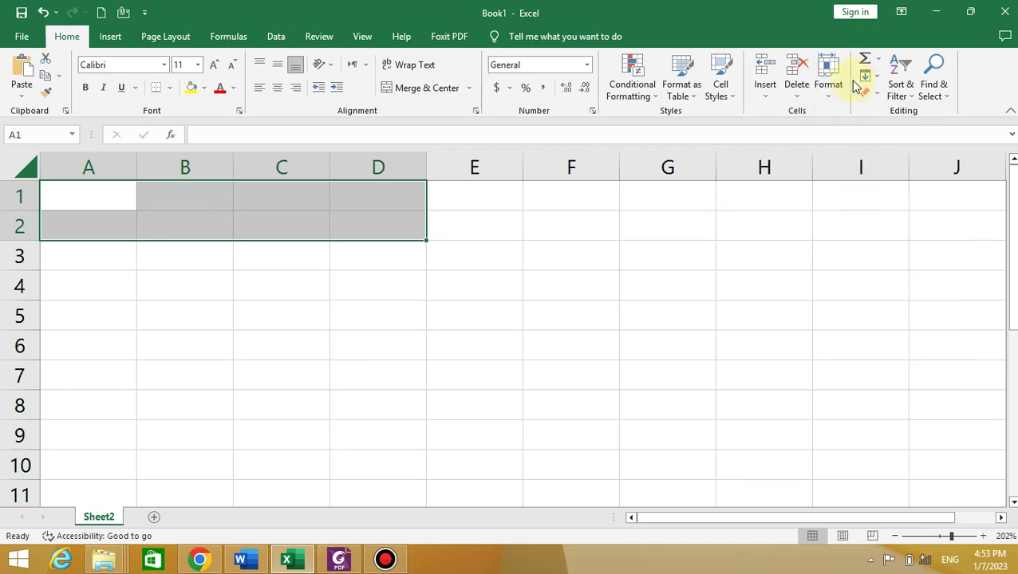
click(830, 91)
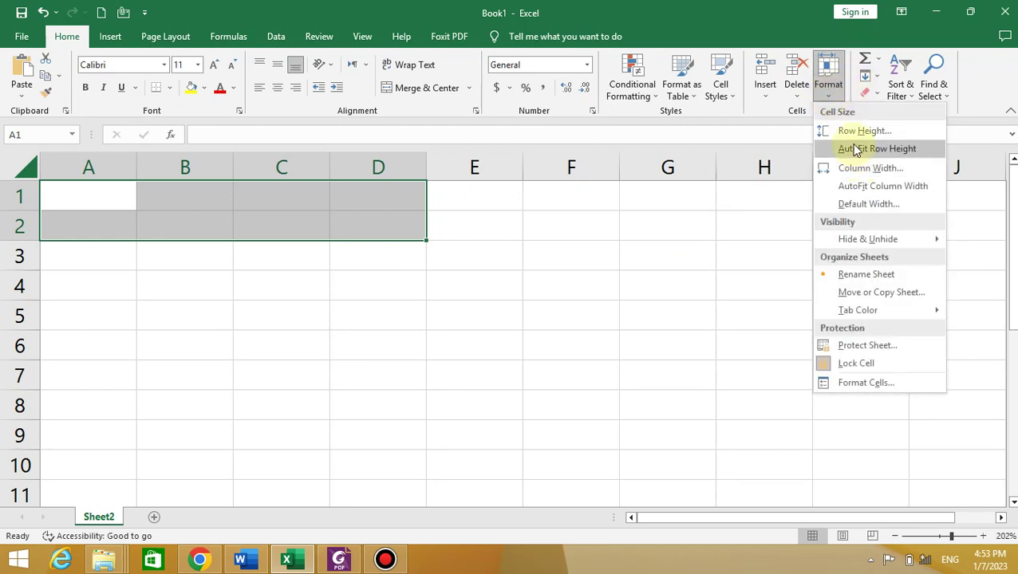
click(846, 148)
click(830, 94)
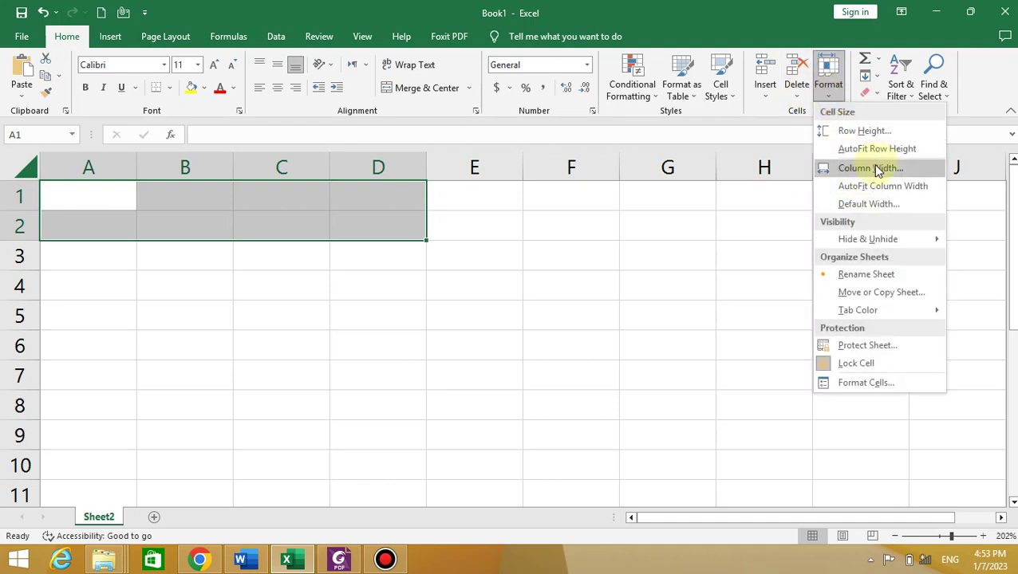
click(706, 288)
Step: Select columns E and F on Sheet2 and set their column width to 10
click(618, 229)
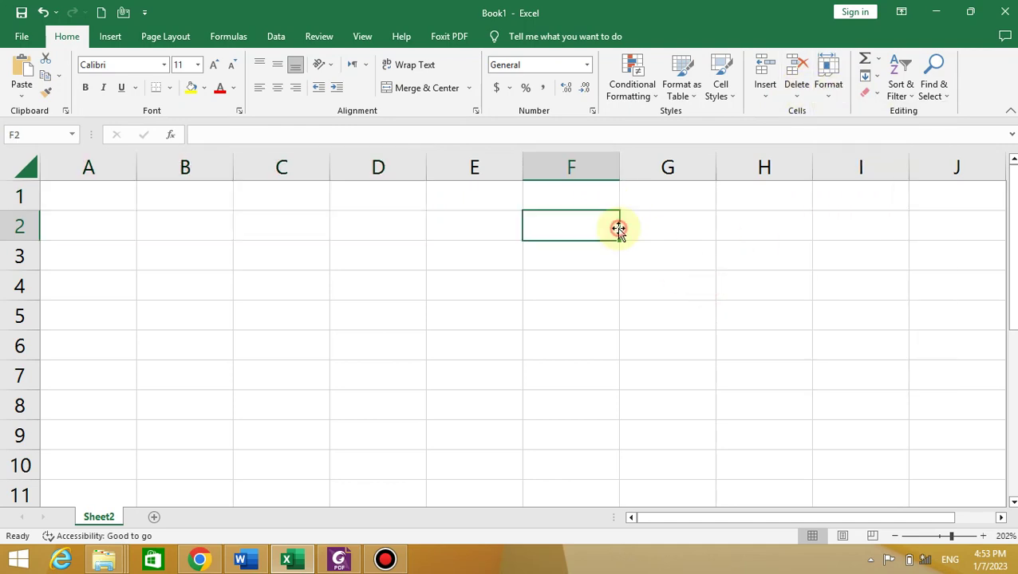
mouse_move(520, 189)
mouse_down()
mouse_move(596, 263)
mouse_move(576, 434)
mouse_up()
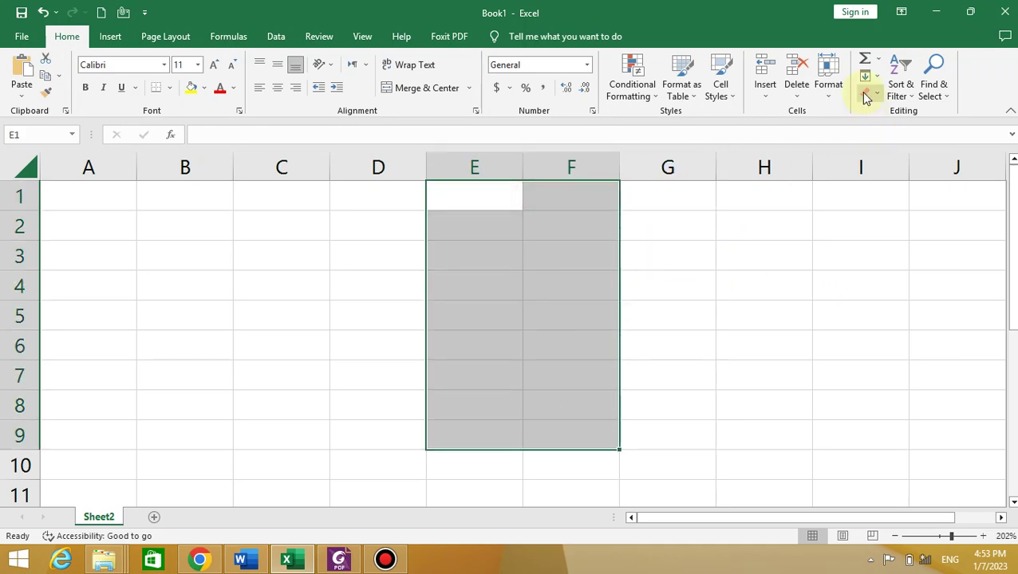
click(832, 87)
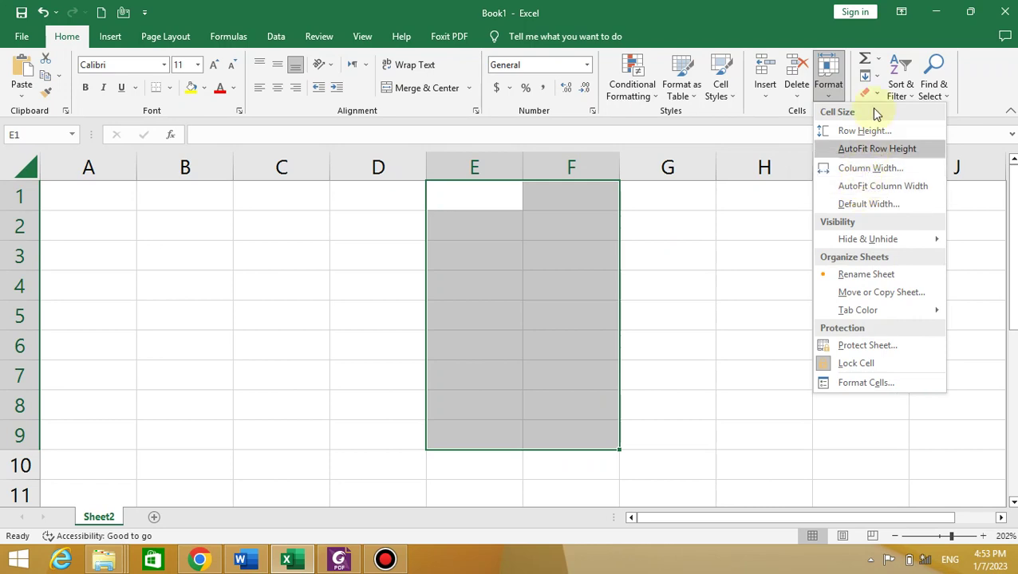
click(869, 185)
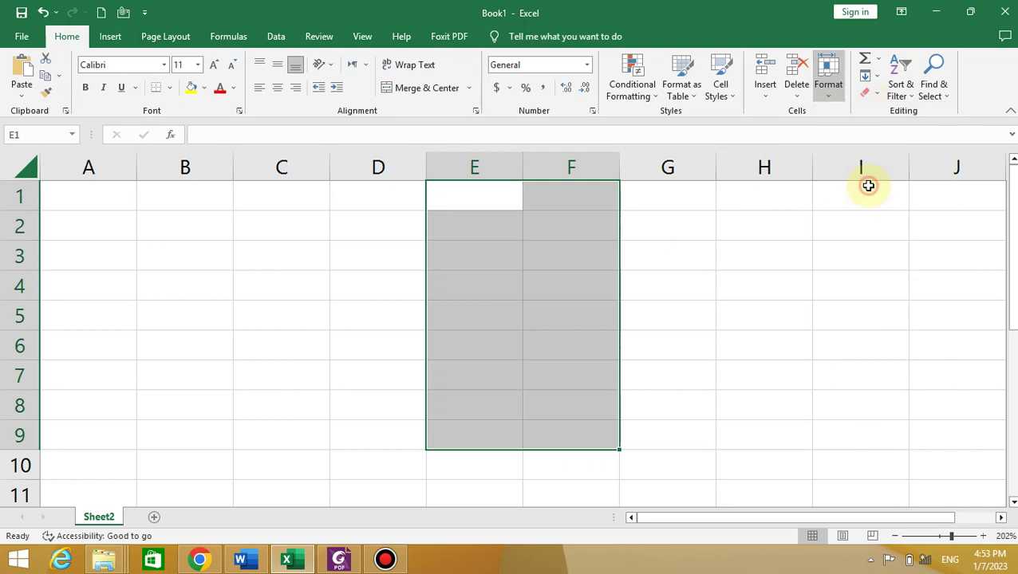
click(828, 97)
click(842, 167)
text(10)
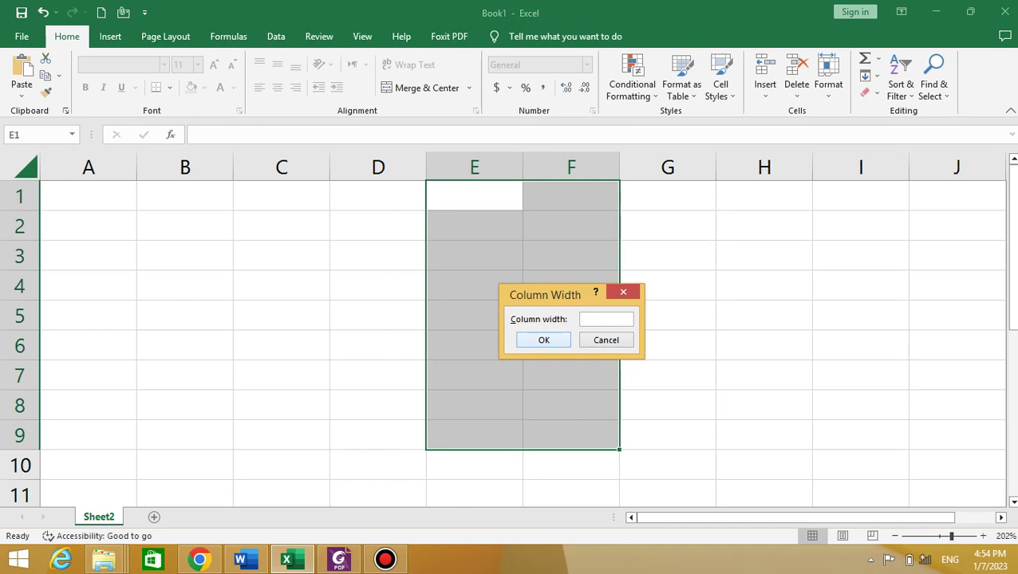
click(545, 340)
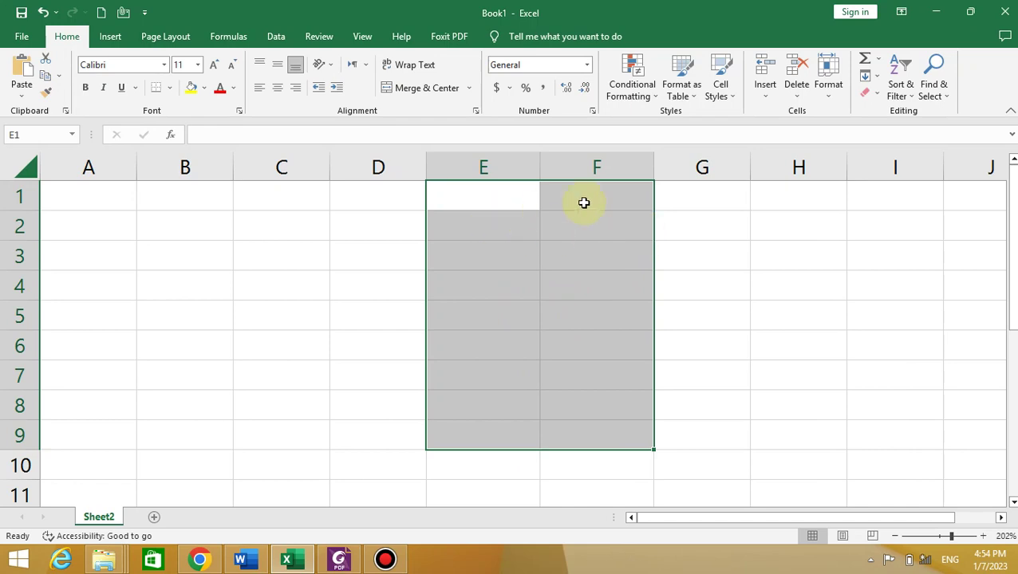
click(722, 187)
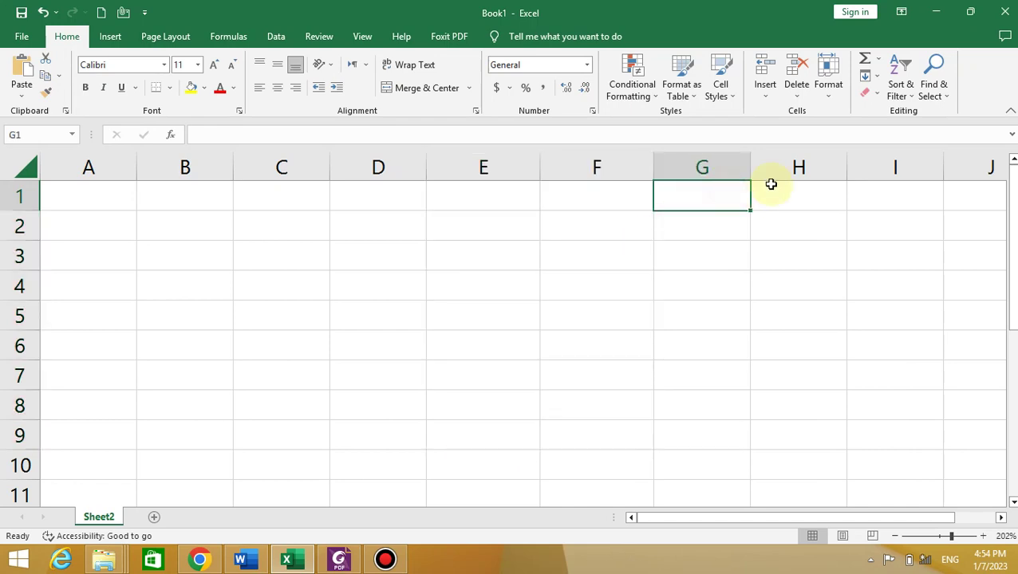
click(385, 560)
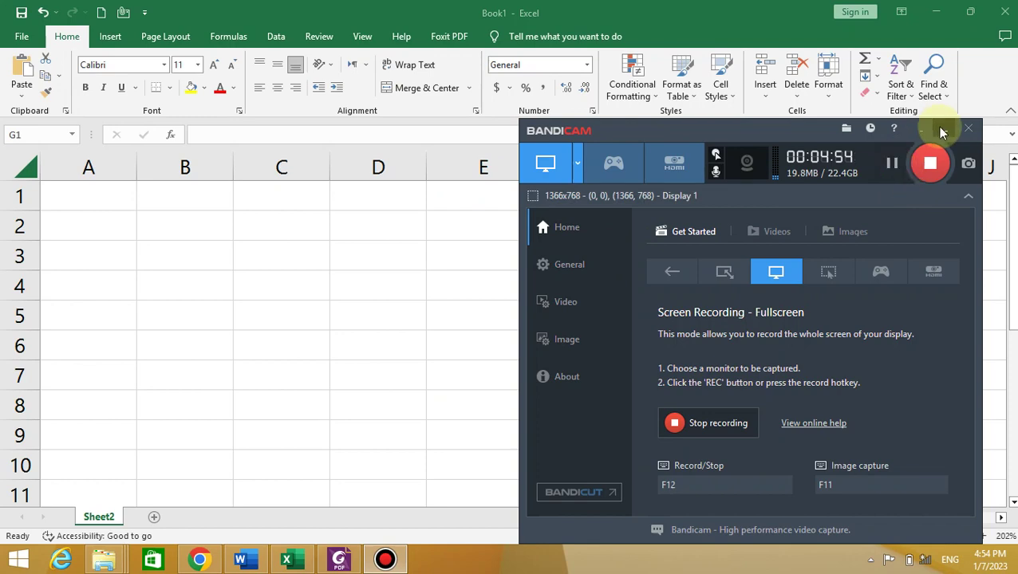
click(945, 129)
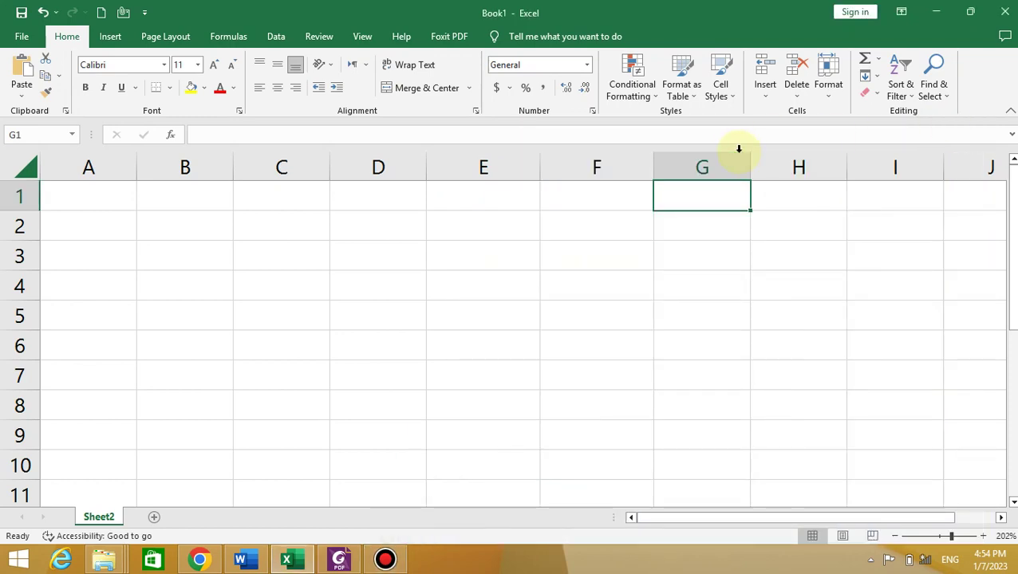
click(828, 94)
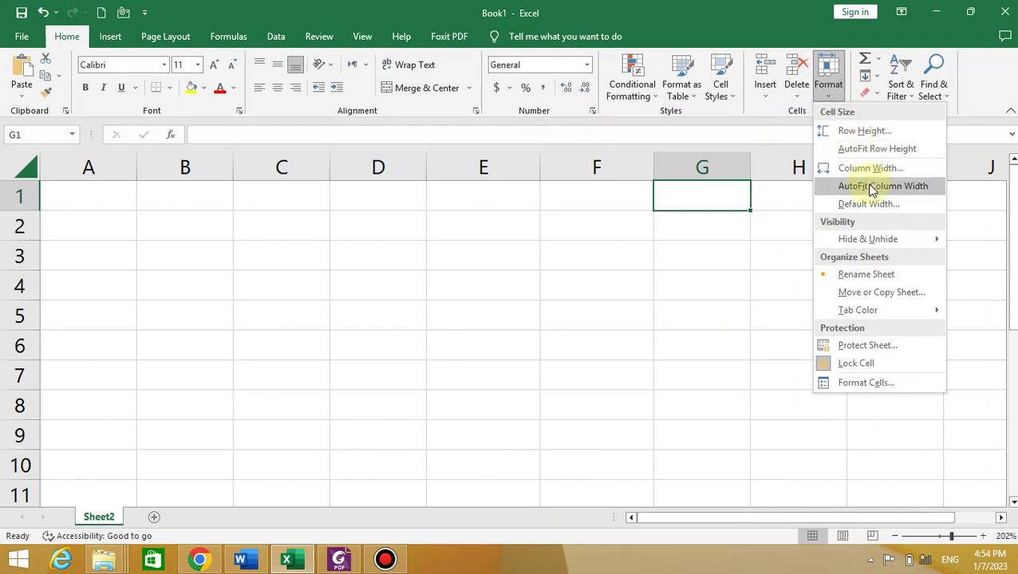
click(865, 186)
drag(656, 200, 791, 231)
click(832, 94)
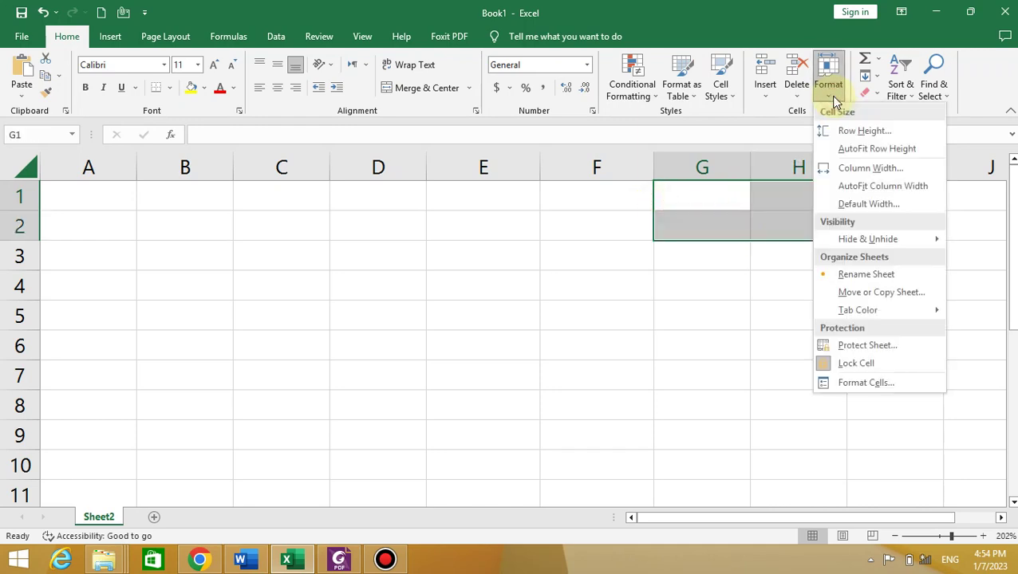
click(869, 205)
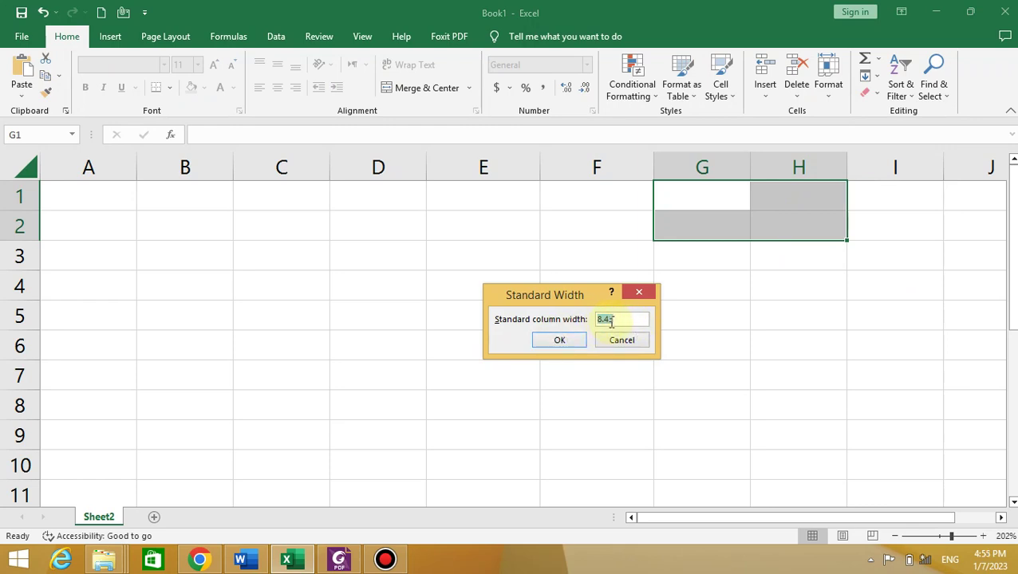
click(550, 341)
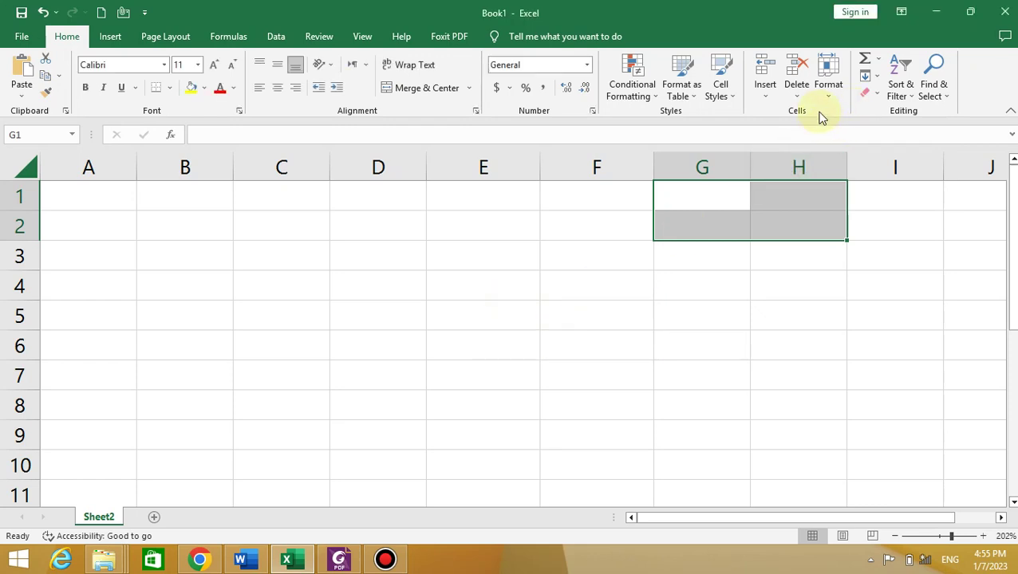
click(830, 90)
mouse_move(878, 239)
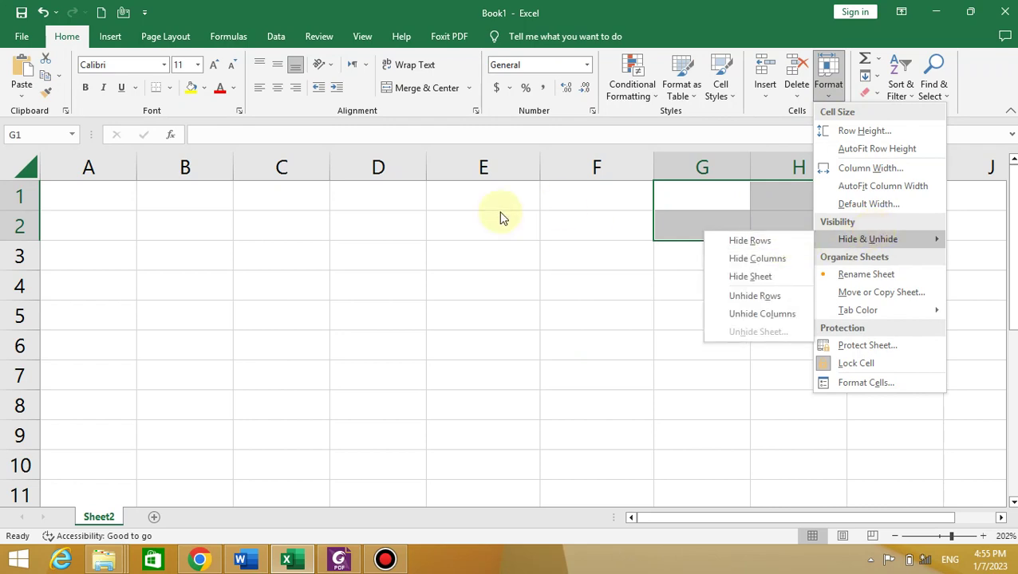
click(355, 194)
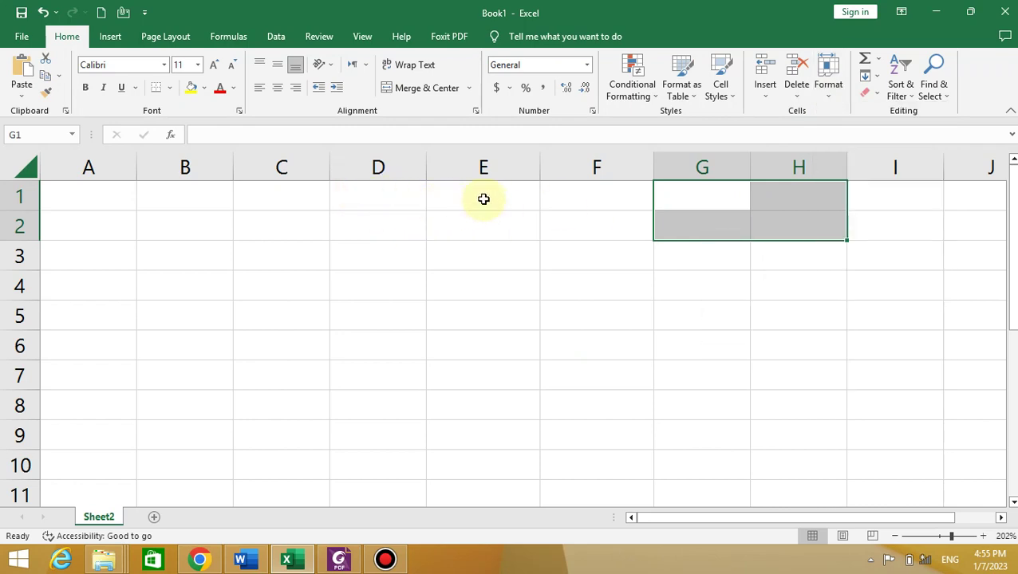
click(484, 198)
click(375, 177)
drag(423, 200, 448, 170)
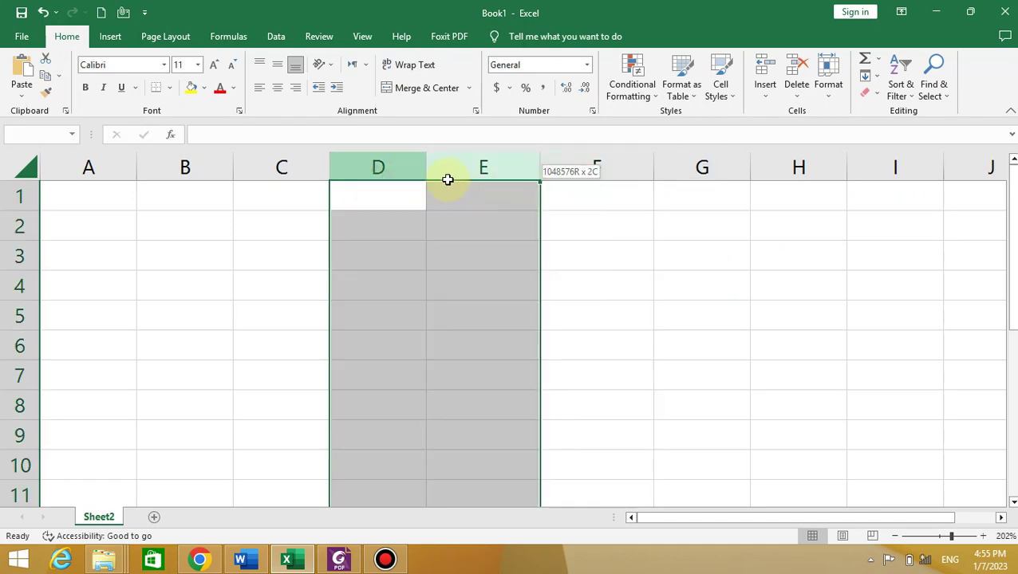
click(827, 96)
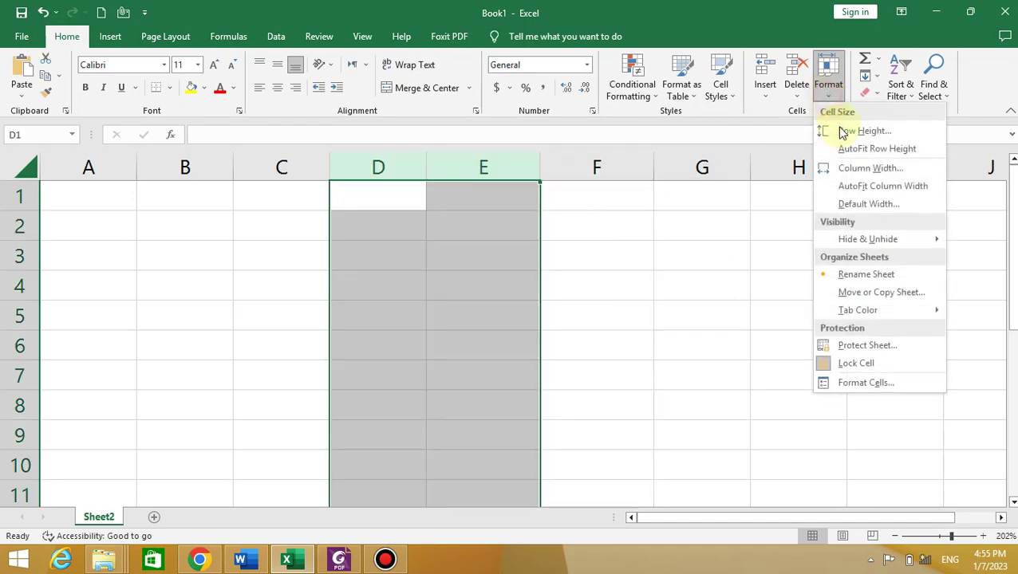
mouse_move(849, 241)
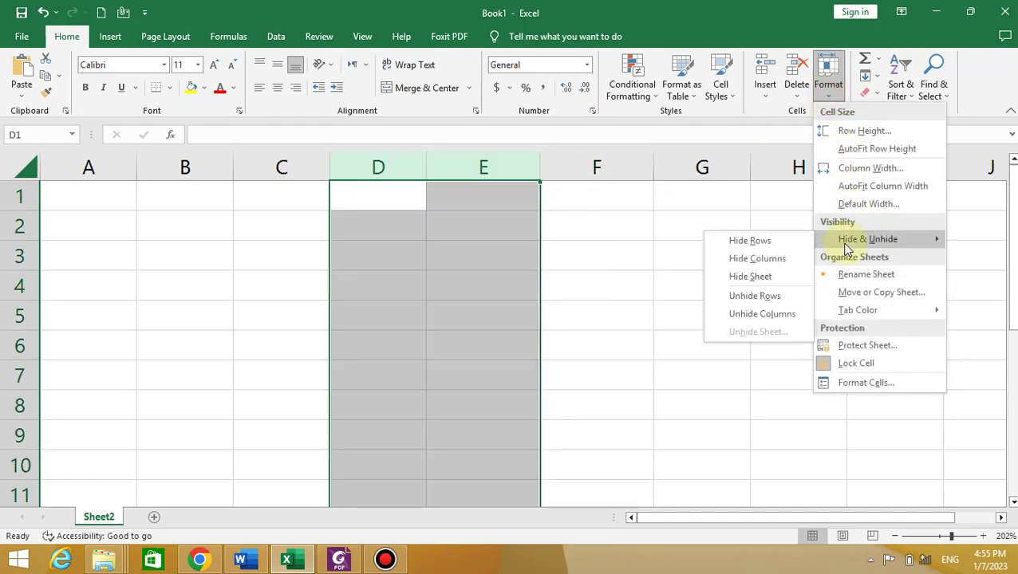
click(748, 242)
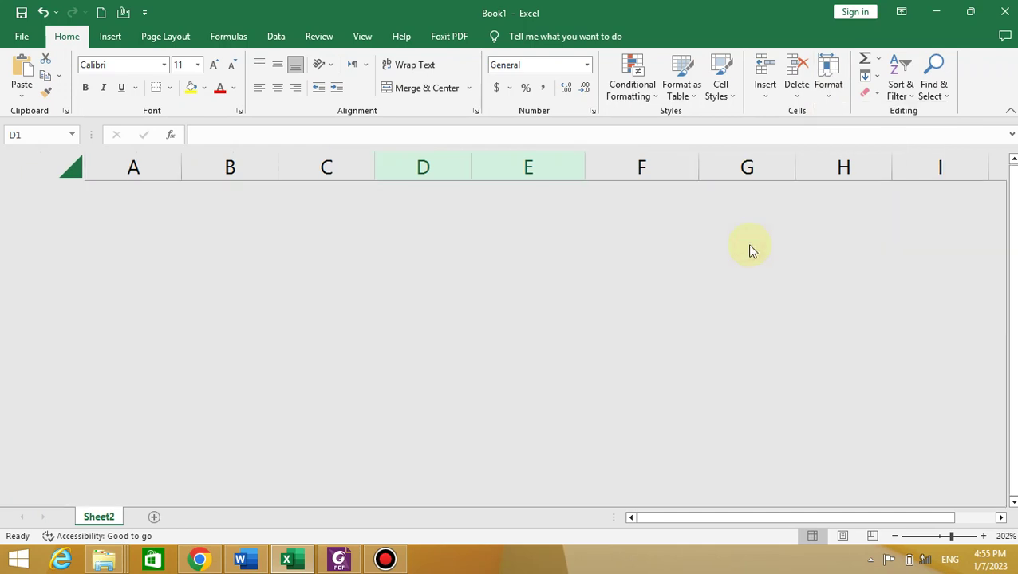
key(ctrl+z)
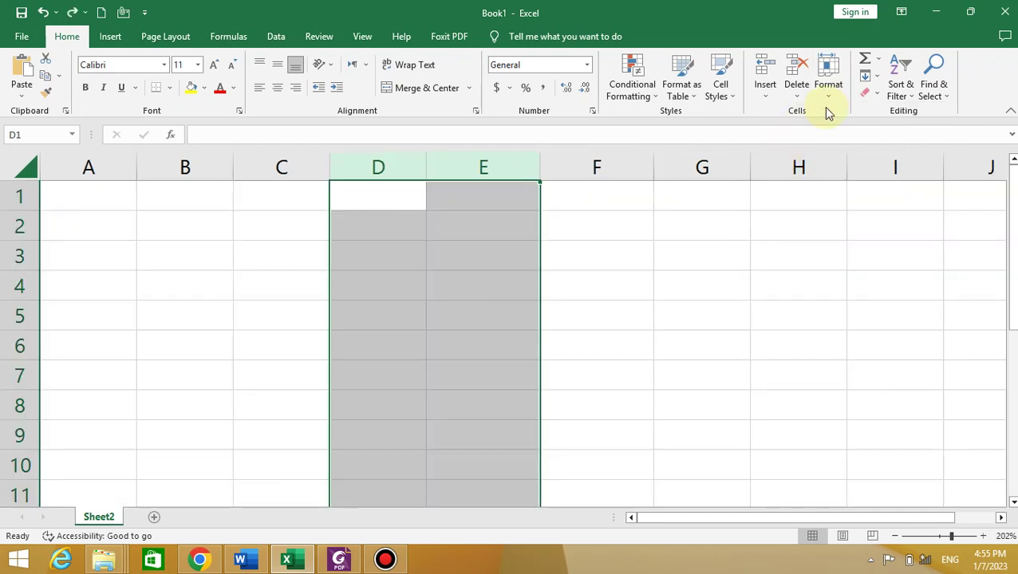
click(830, 97)
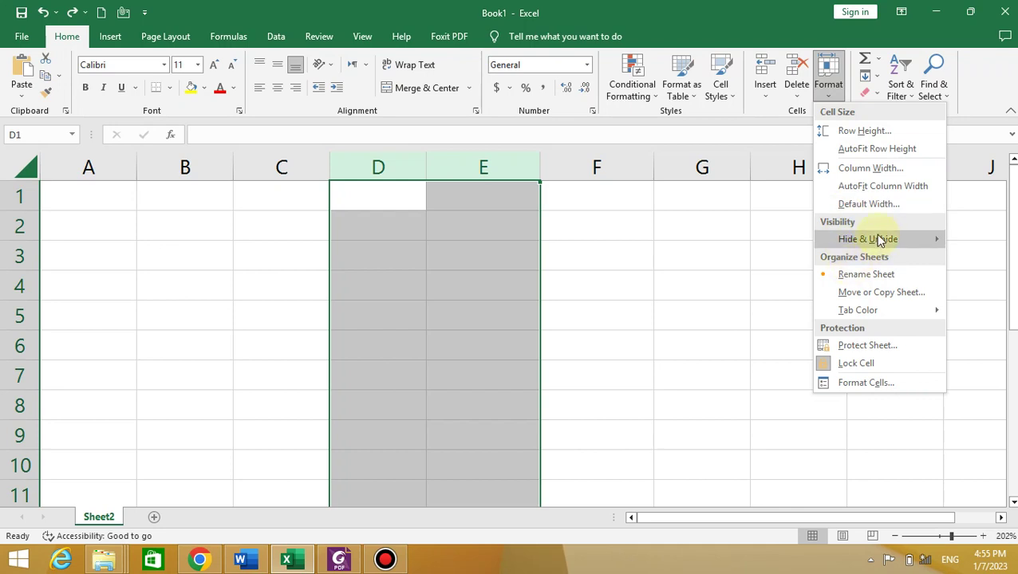
mouse_move(847, 240)
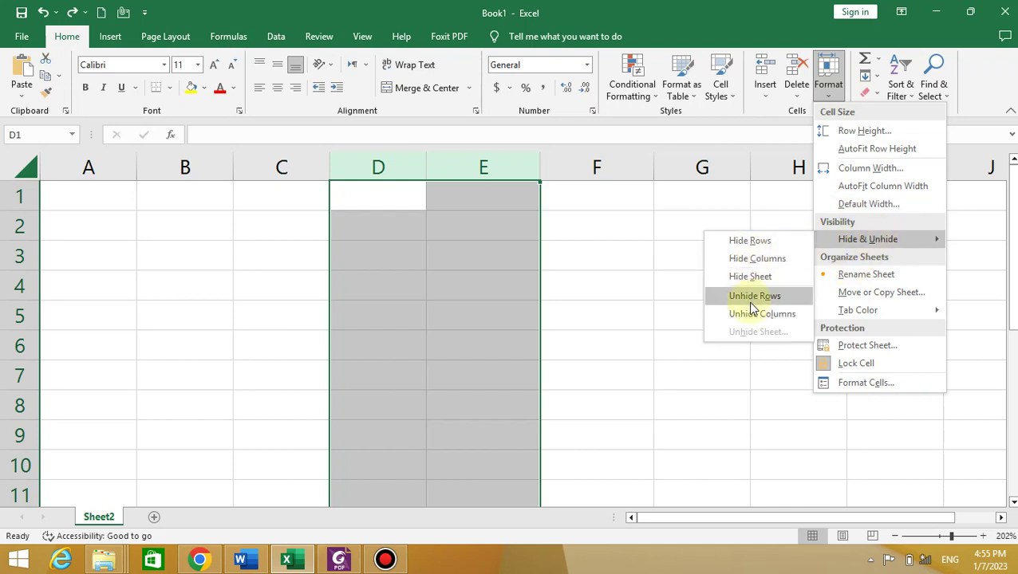
click(620, 238)
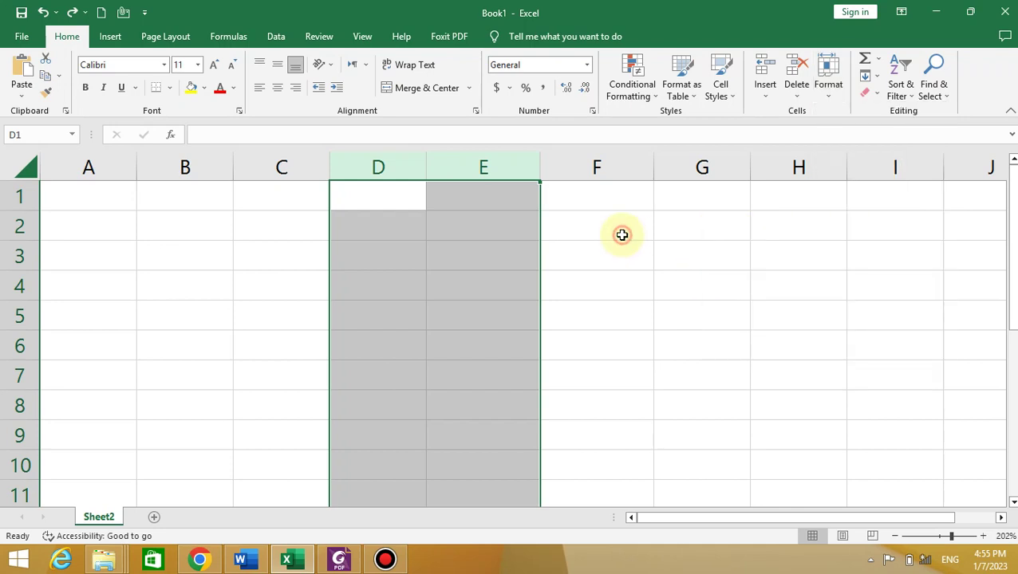
Step: Select cells F1:G1 and hide row 1
drag(608, 199, 698, 196)
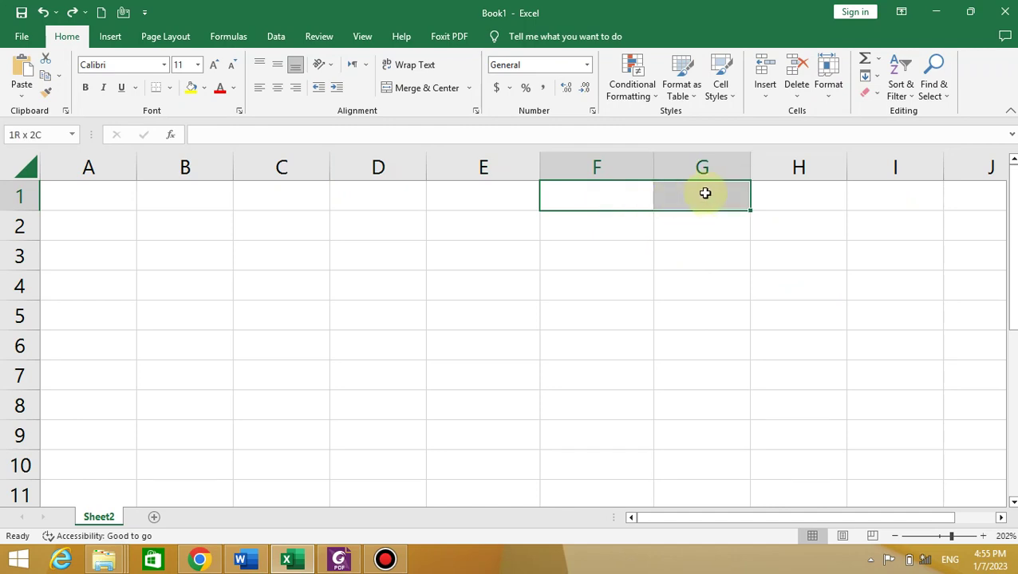
click(829, 90)
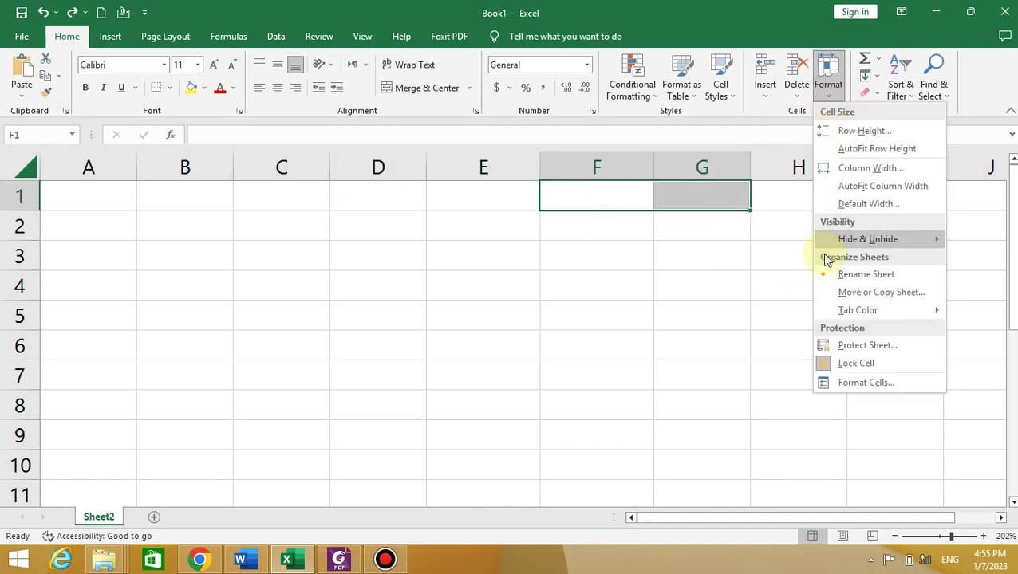
mouse_move(824, 239)
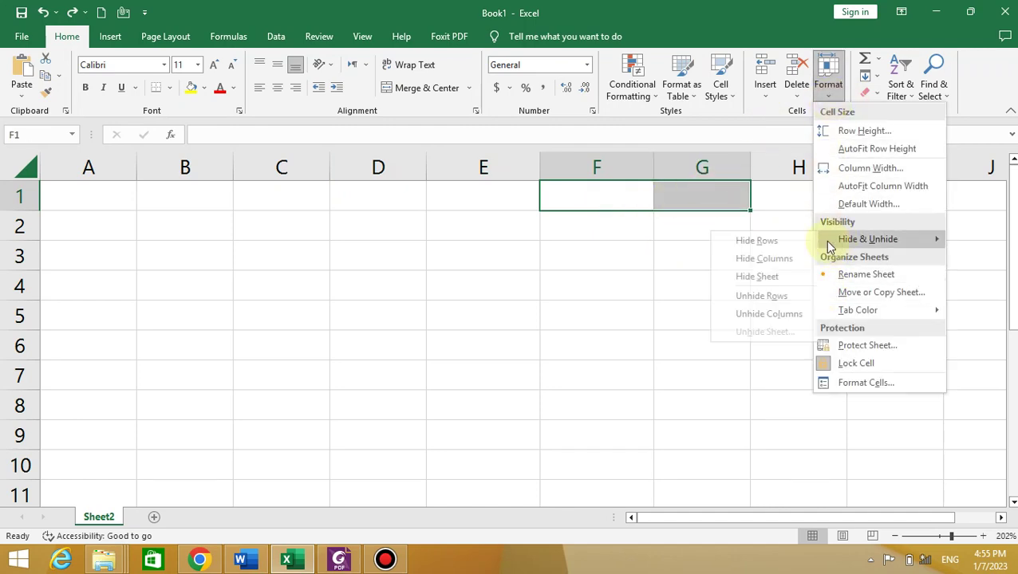
click(737, 241)
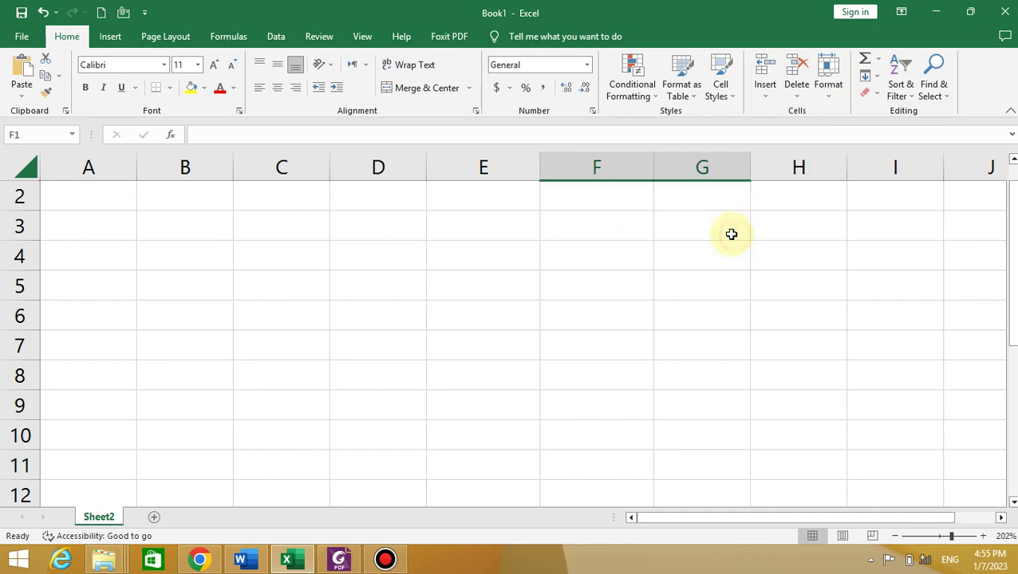
Step: Unhide row 1 so every row on Sheet2 shows again
click(831, 97)
mouse_move(868, 240)
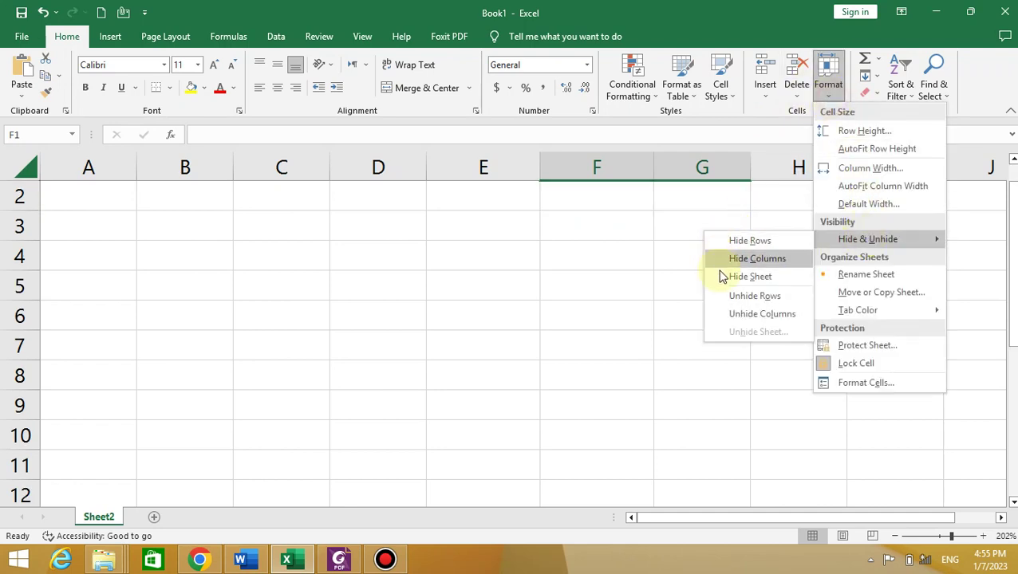
click(735, 297)
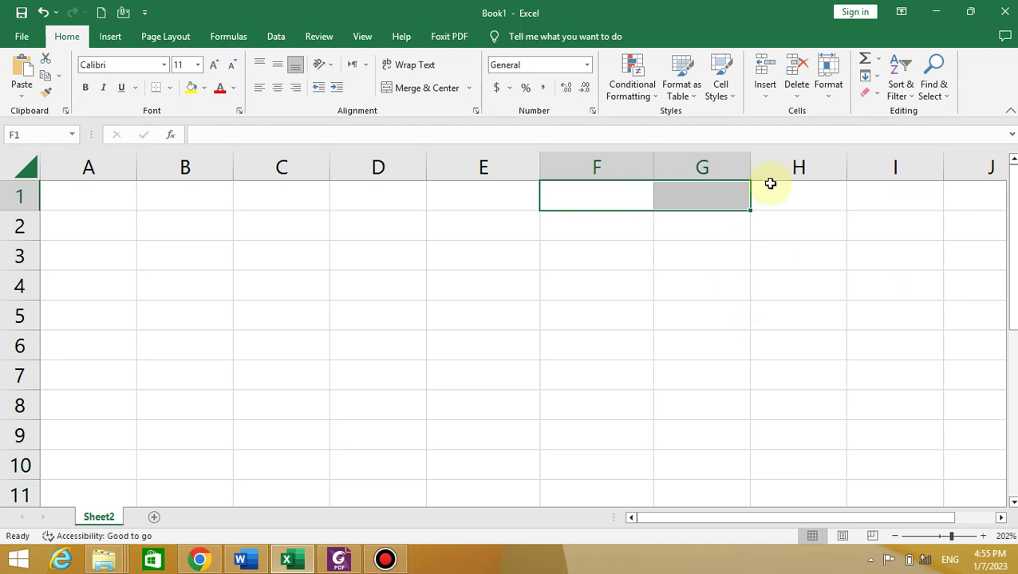
click(833, 95)
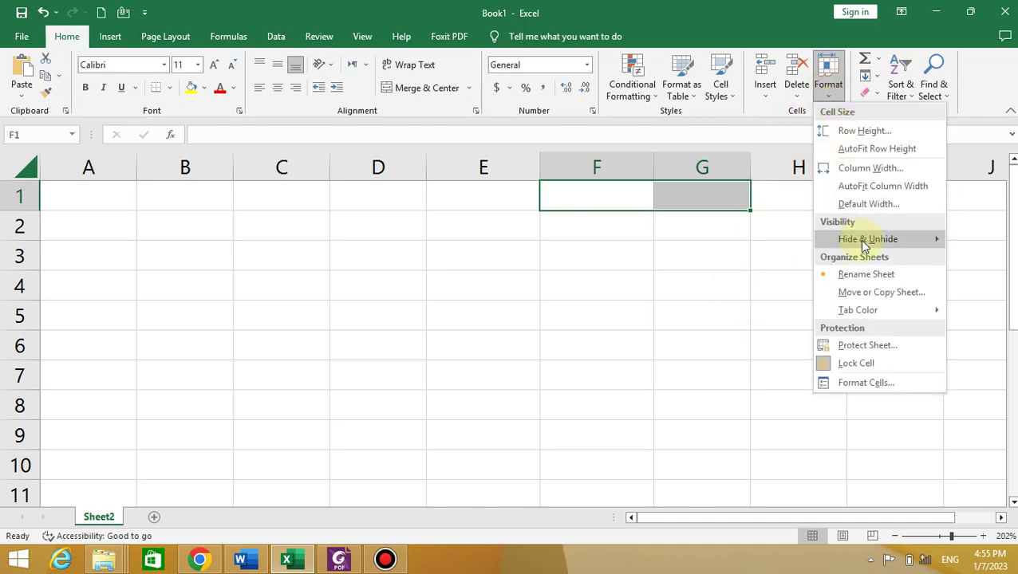
mouse_move(866, 239)
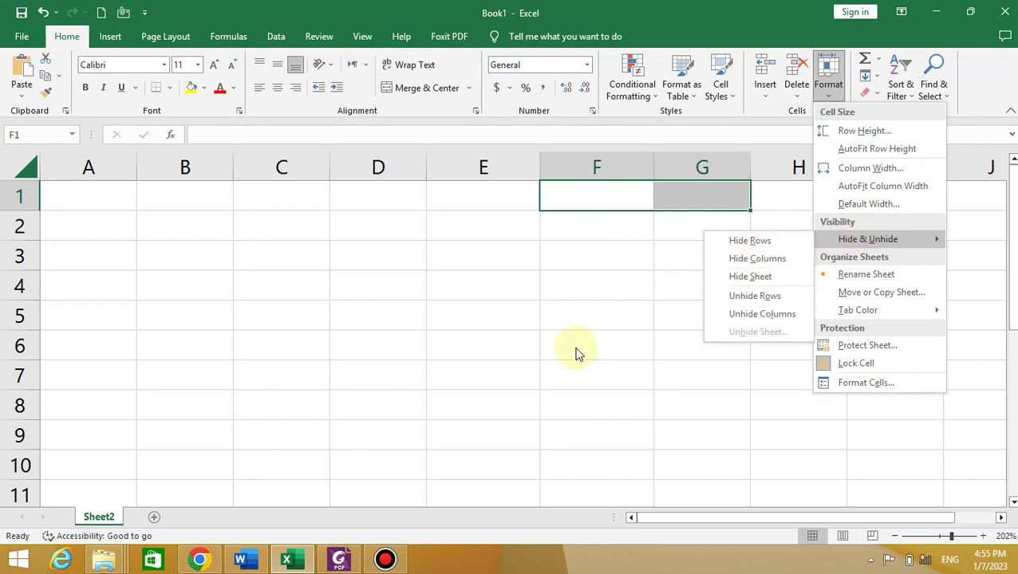
Step: Add a new worksheet, Sheet3, and hide it
click(155, 518)
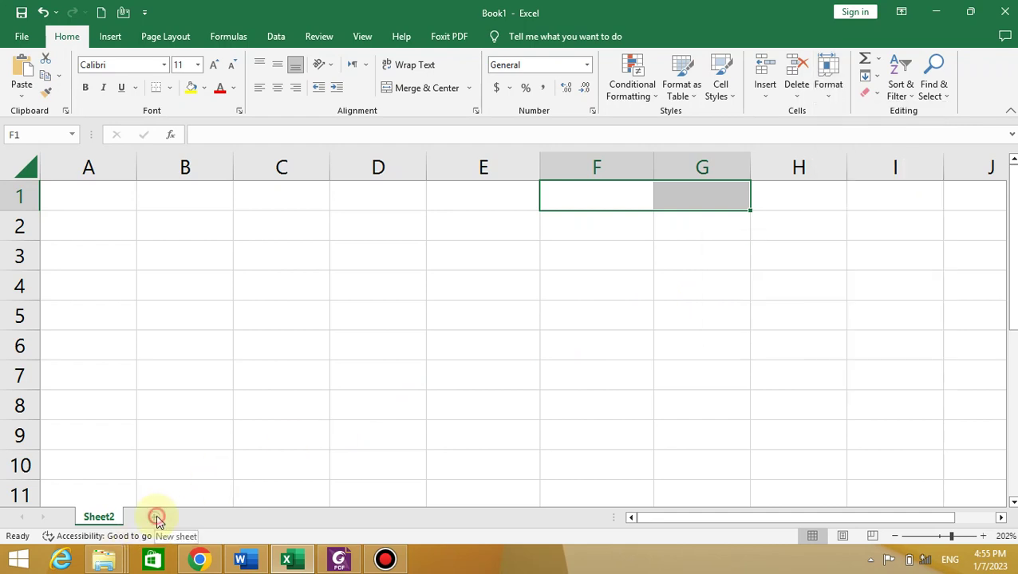
click(155, 518)
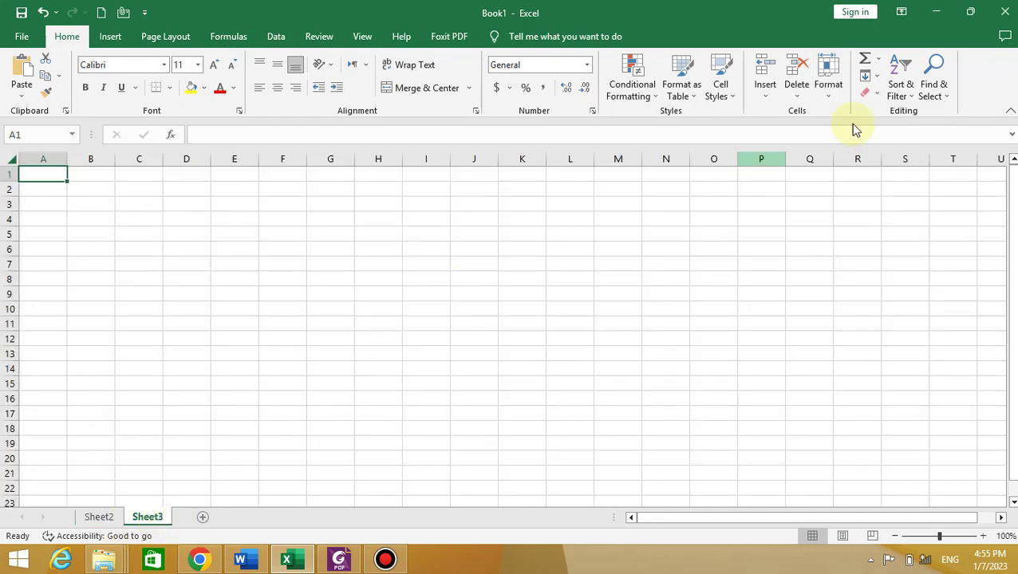
click(827, 96)
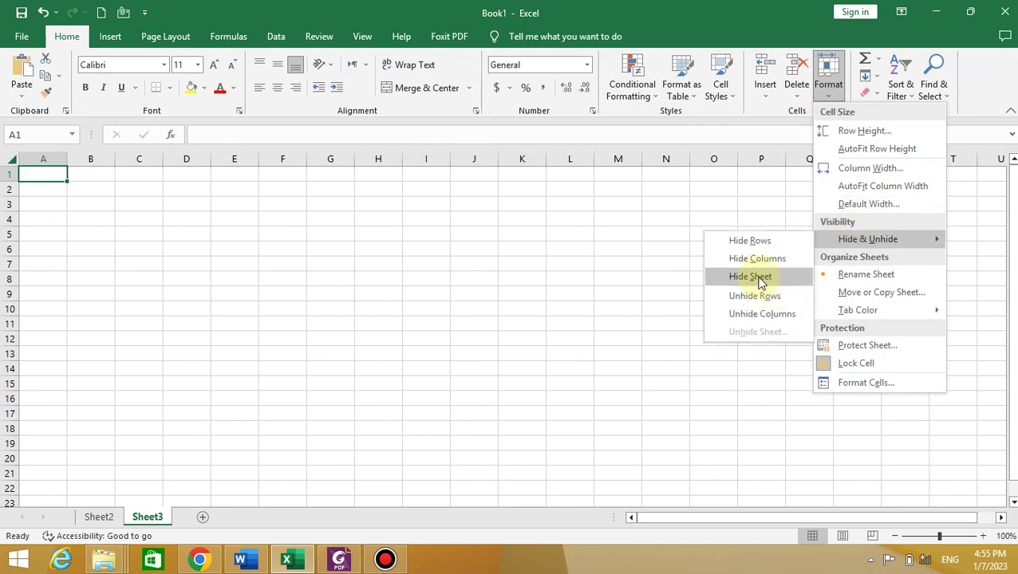
click(757, 277)
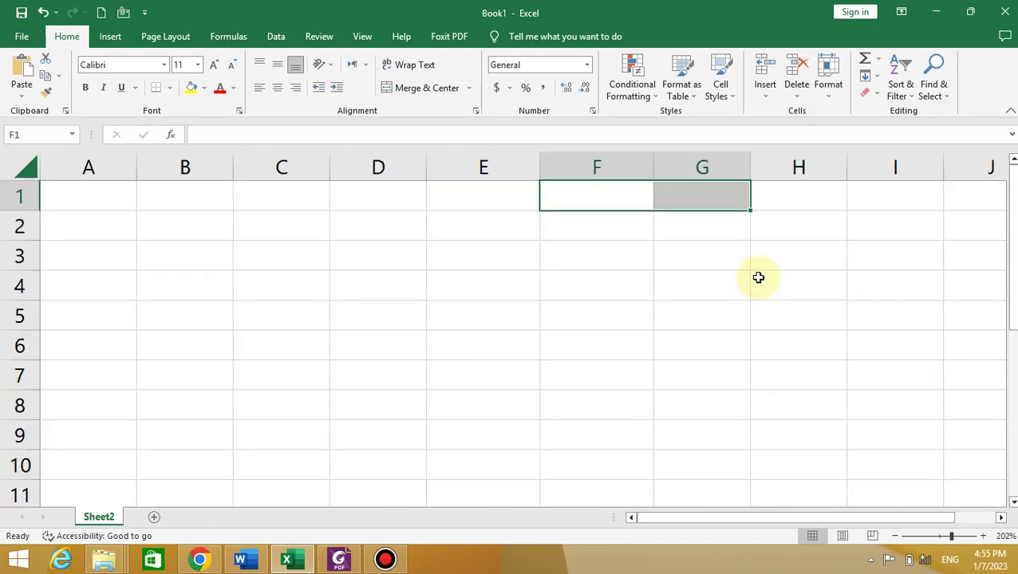
Step: Unhide Sheet3 from the list of hidden sheets
click(830, 86)
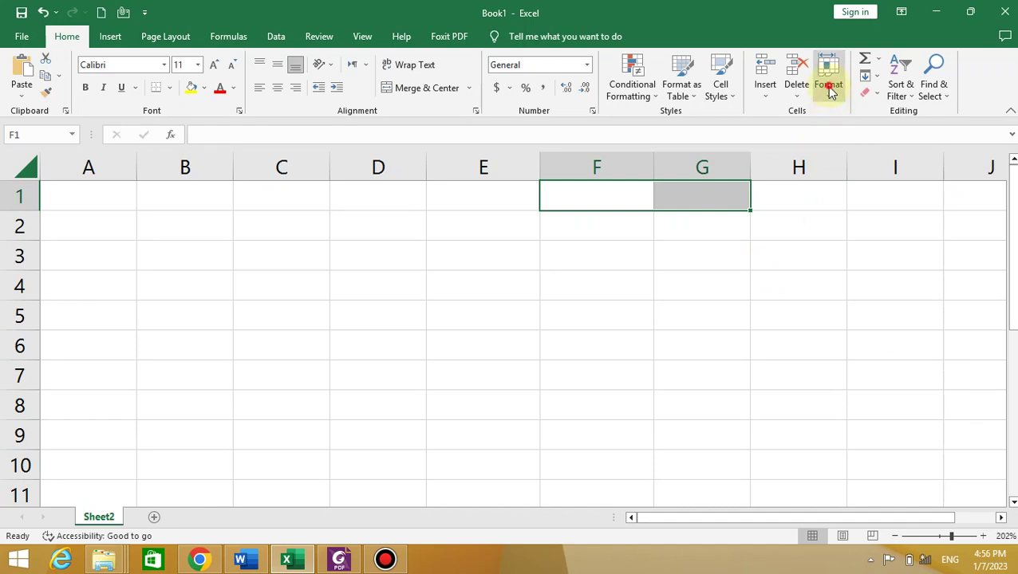
mouse_move(851, 244)
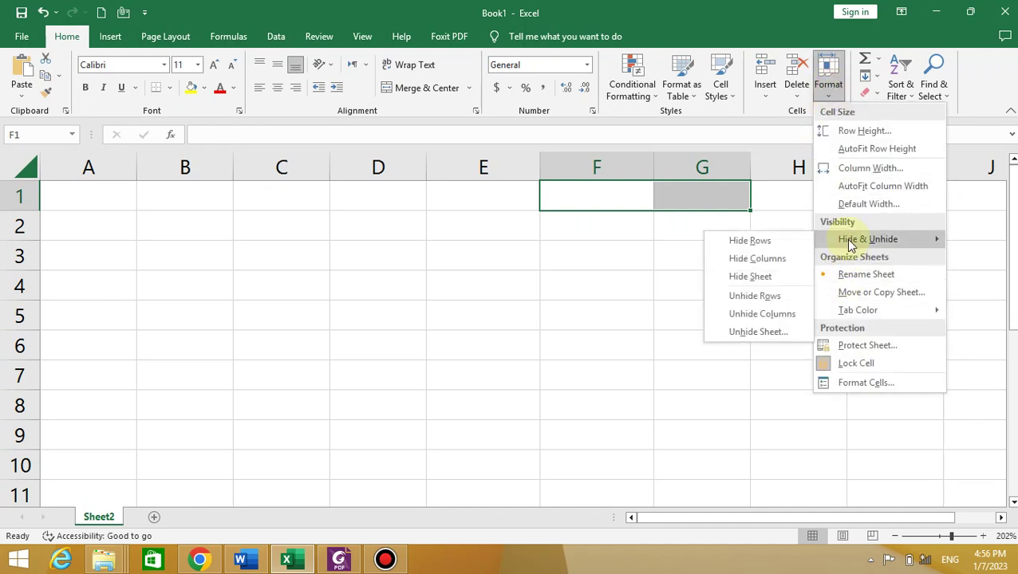
click(758, 331)
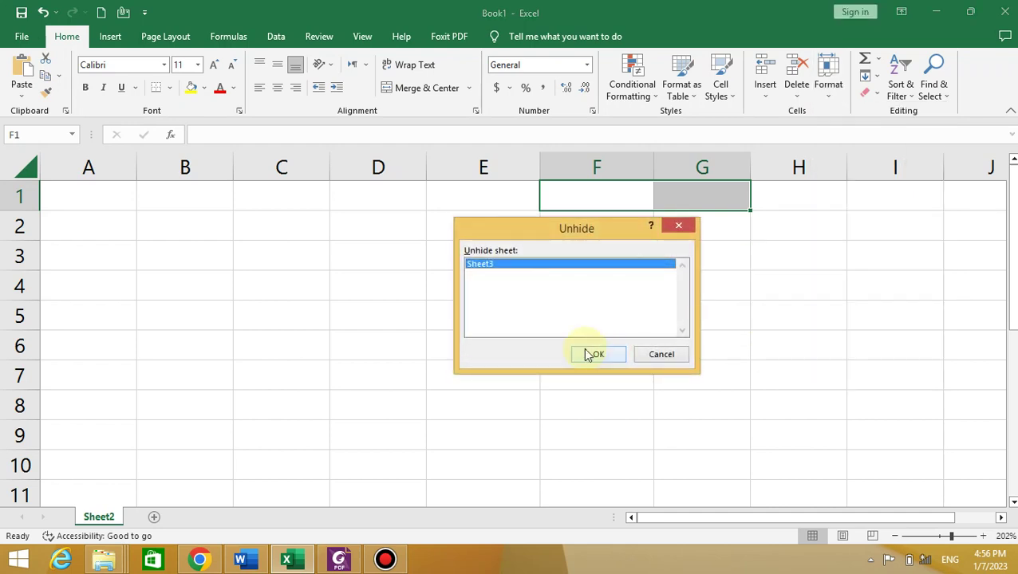
click(601, 355)
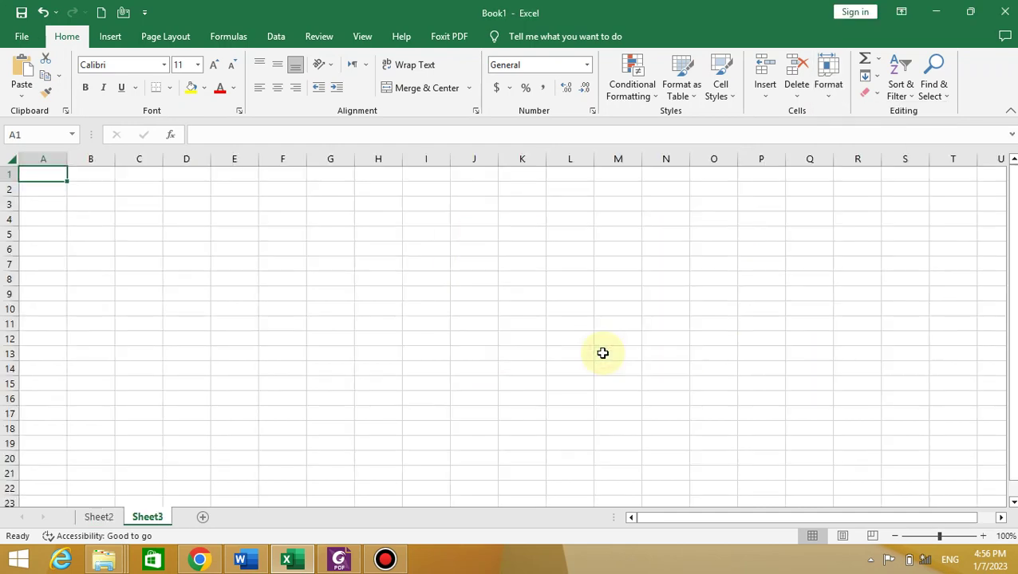
Step: Rename the new sheet to 'name'
click(833, 91)
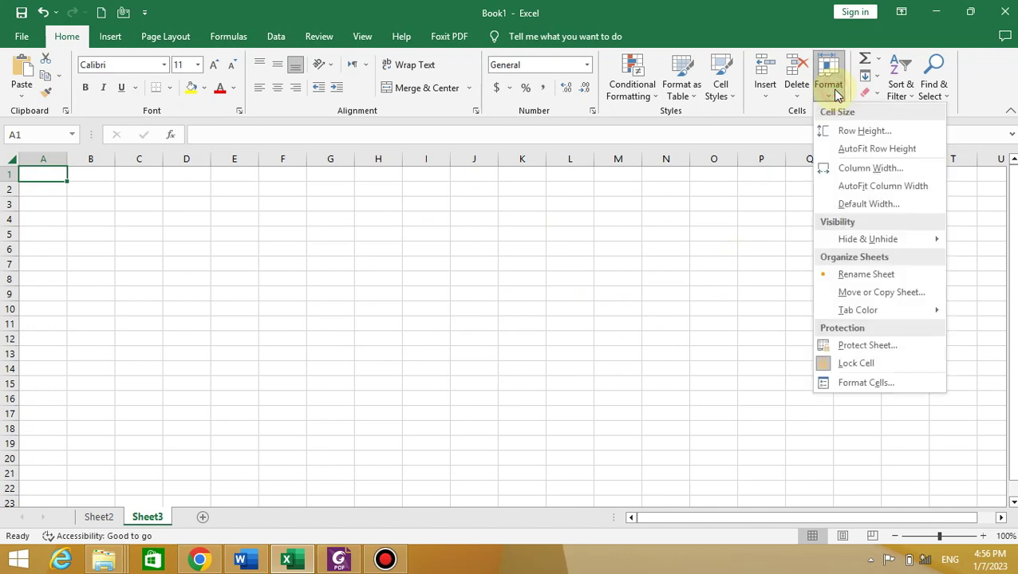
click(879, 271)
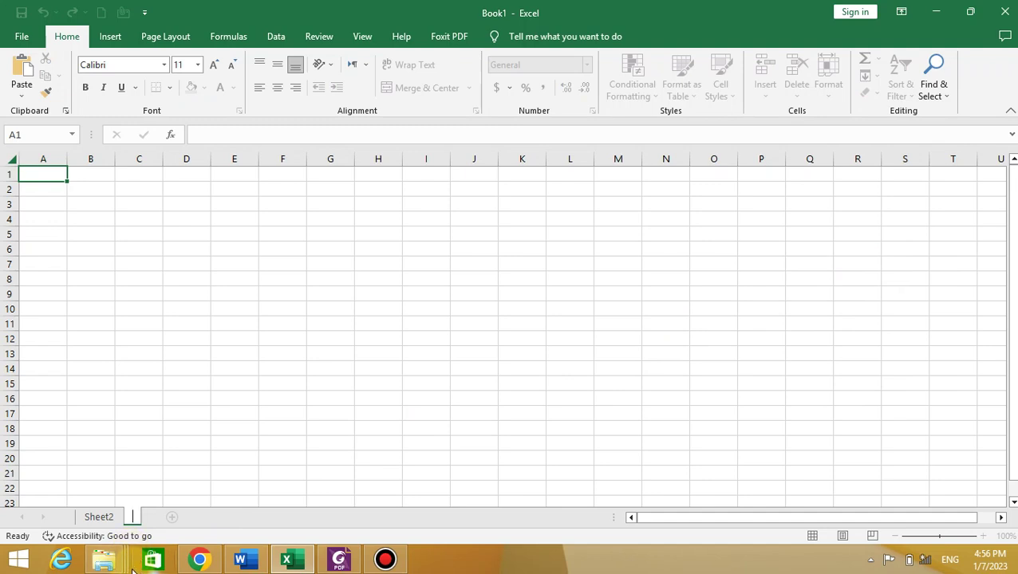
text(name)
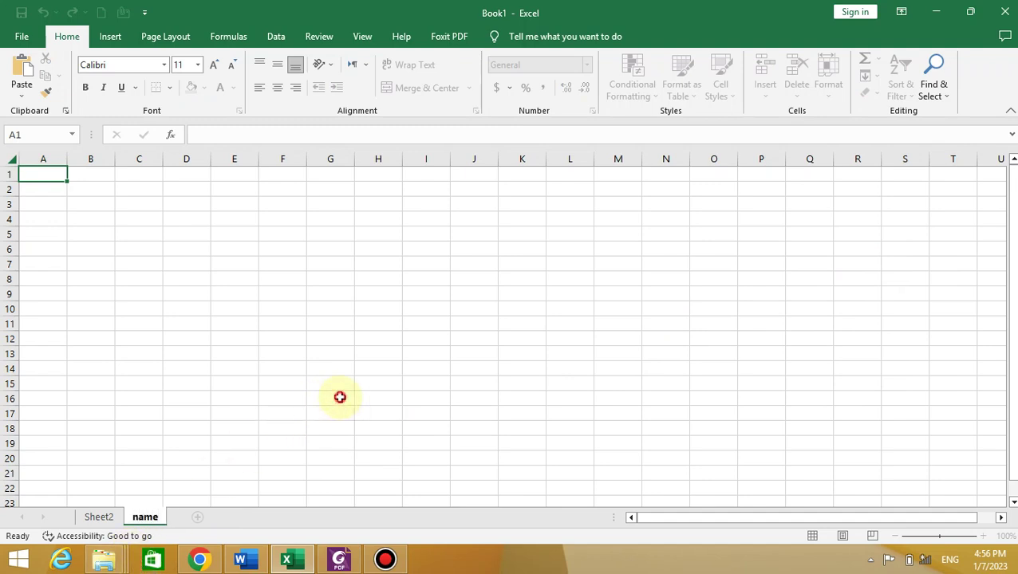
click(341, 397)
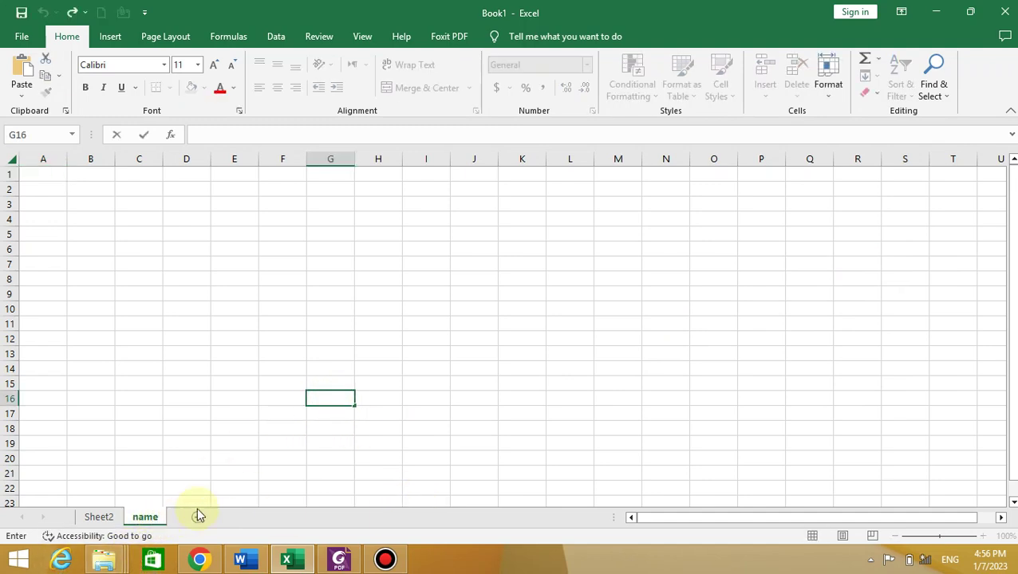
Step: Apply a colour to the 'name' sheet's tab
click(831, 92)
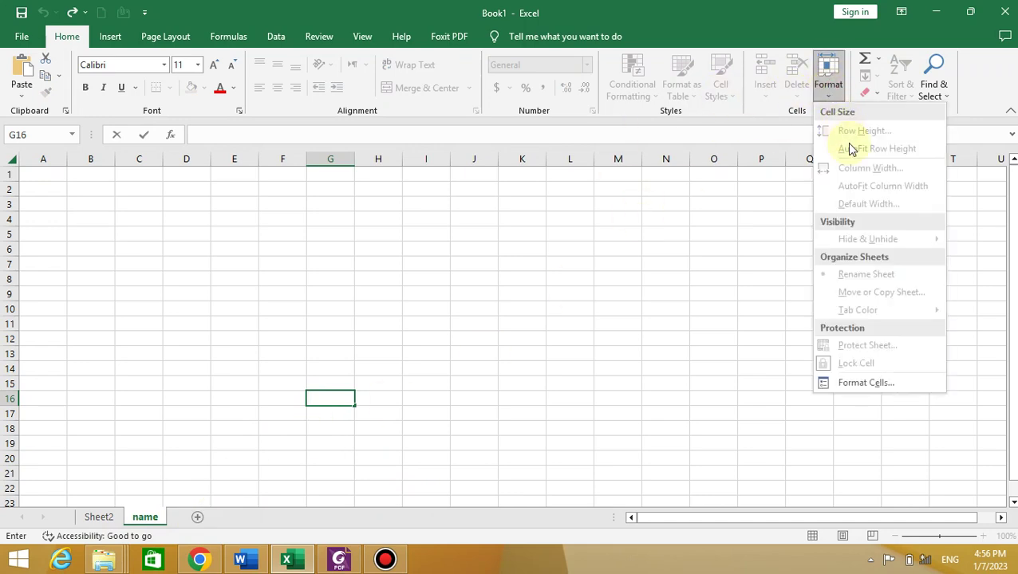
click(547, 336)
click(831, 96)
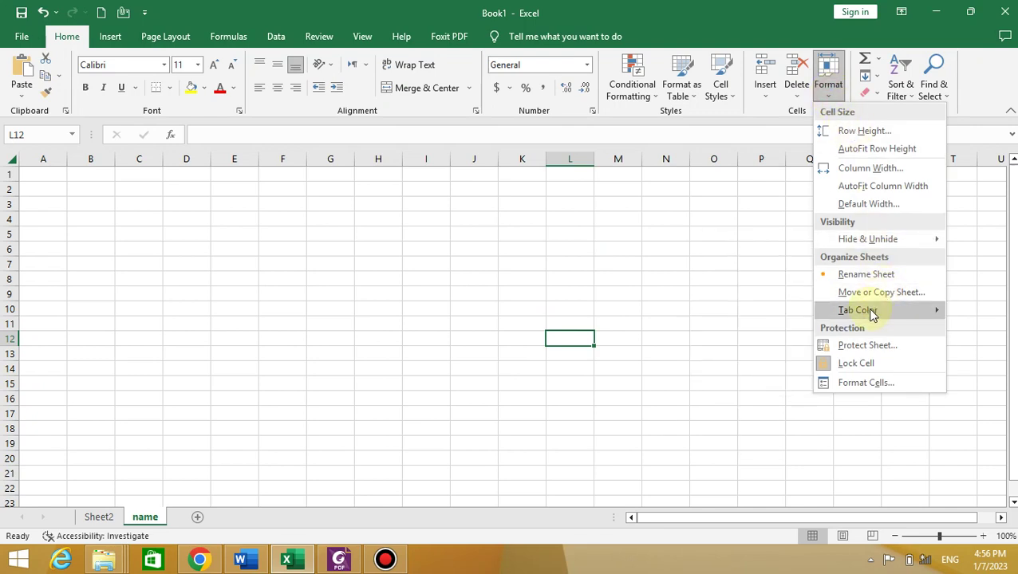
mouse_move(868, 309)
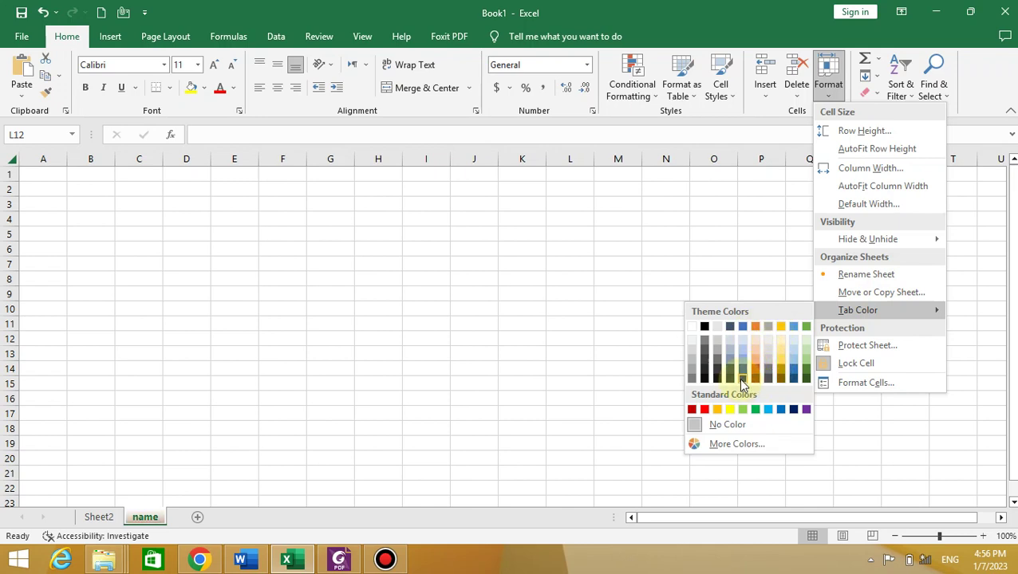
click(754, 410)
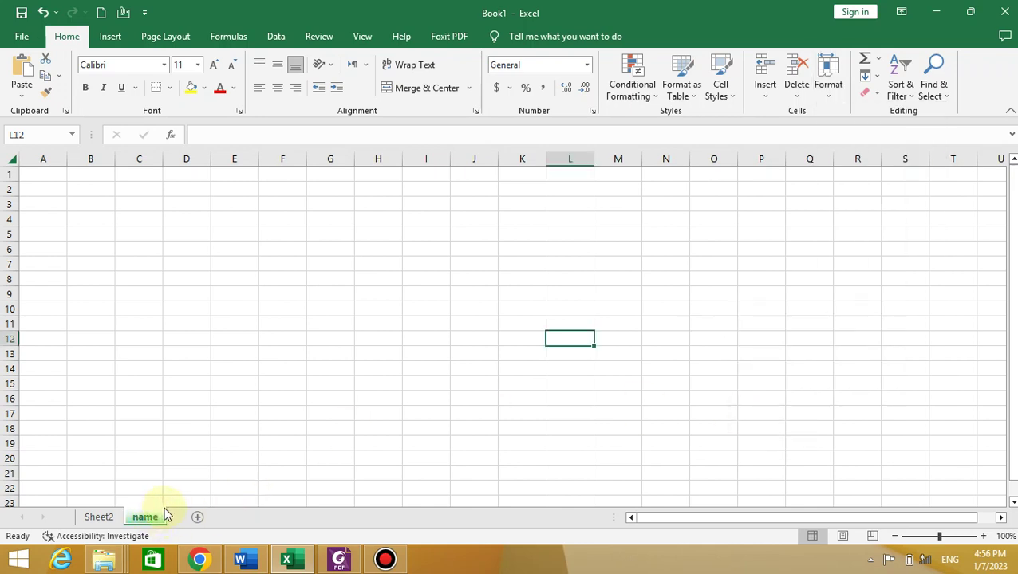
Step: Protect the 'name' sheet with a password, entering it twice
click(829, 94)
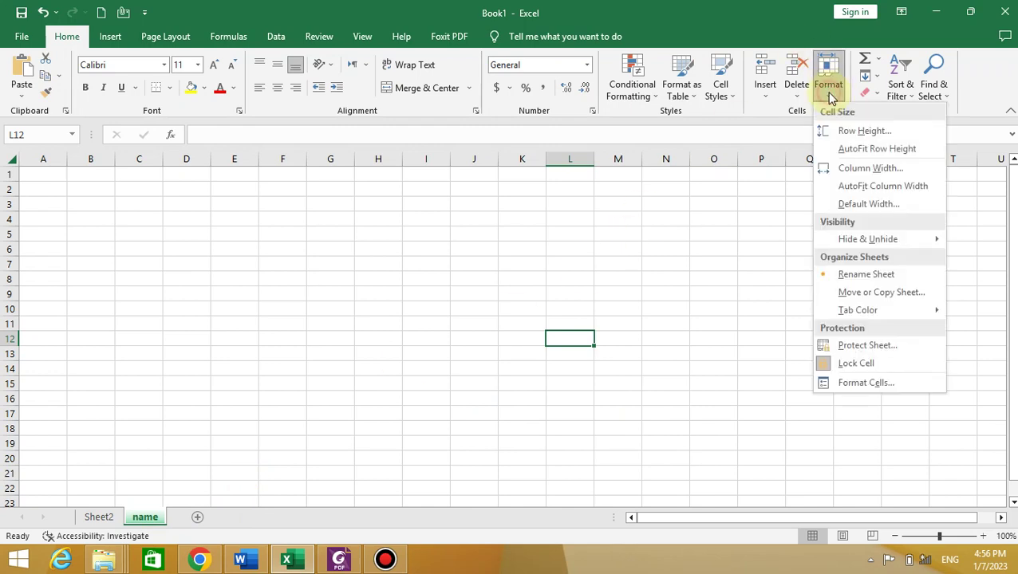
click(872, 342)
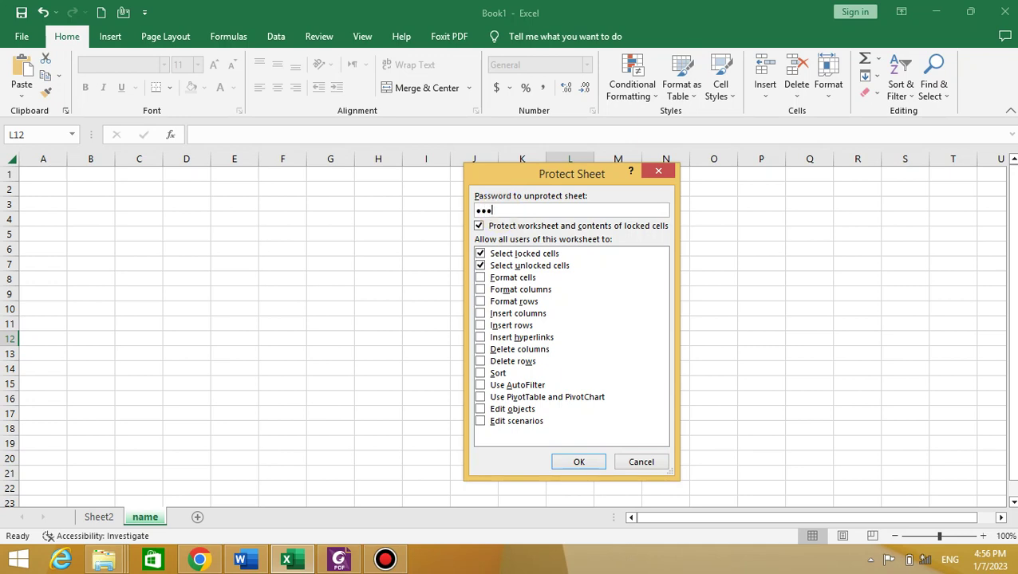
click(581, 461)
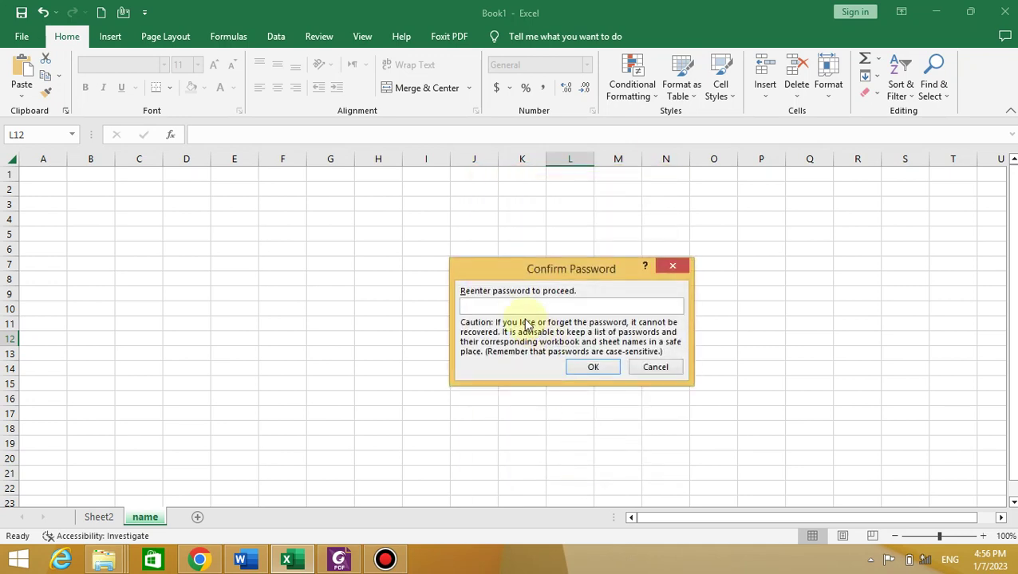
click(590, 367)
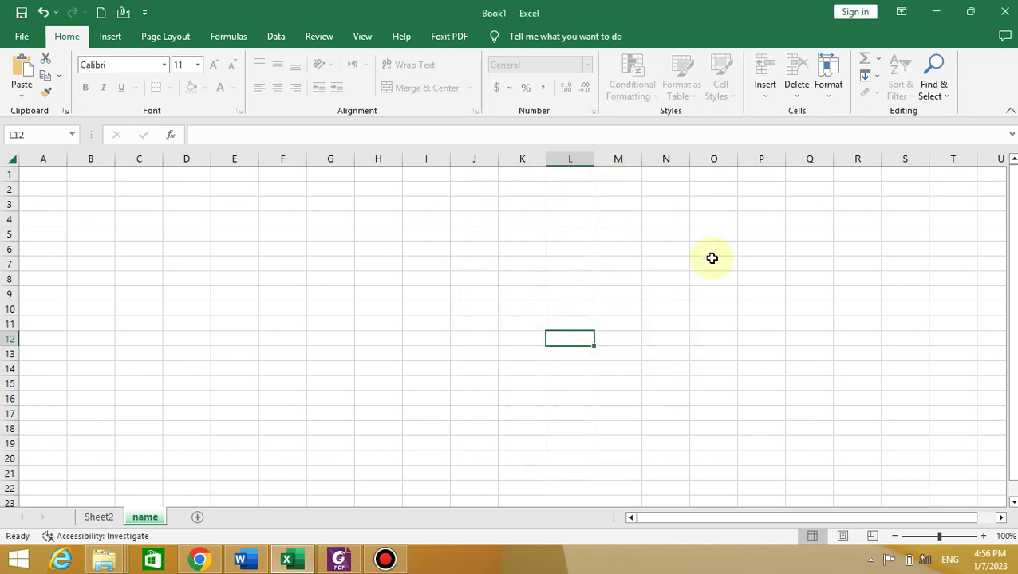
Step: Try editing a cell on the protected sheet and confirm Format now offers Unprotect Sheet
click(98, 517)
click(144, 518)
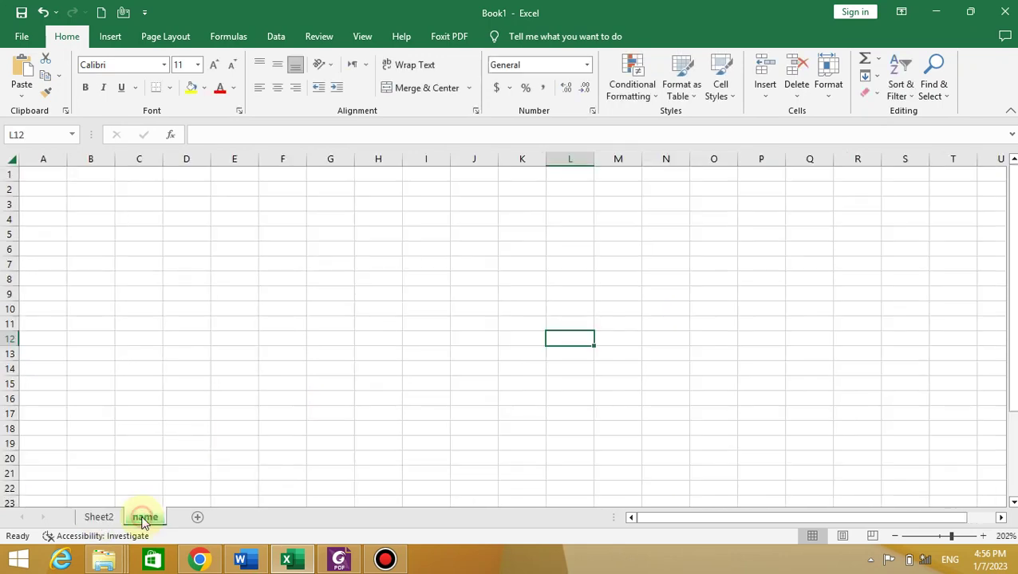
double_click(476, 351)
click(519, 322)
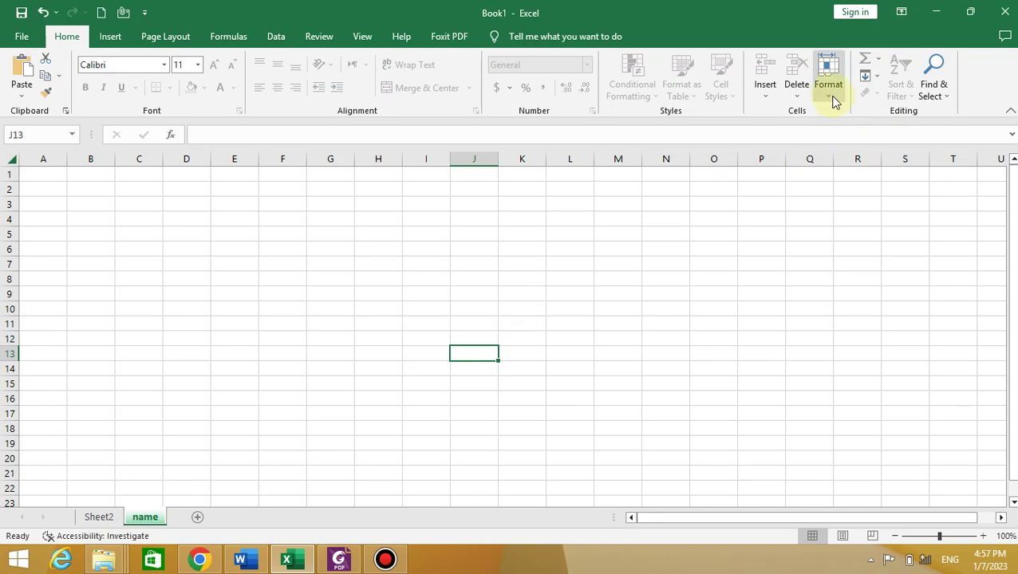
click(834, 99)
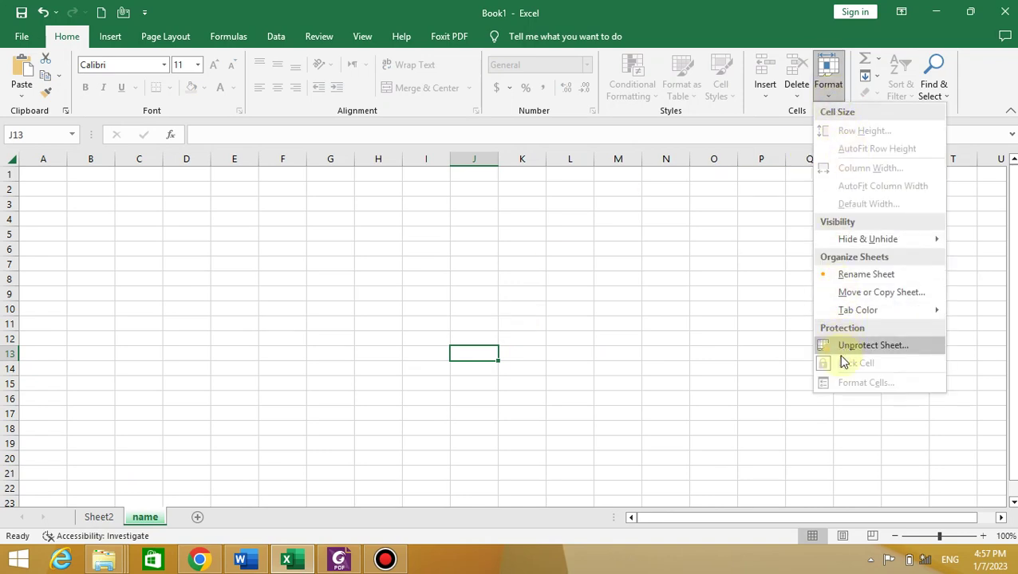
click(729, 283)
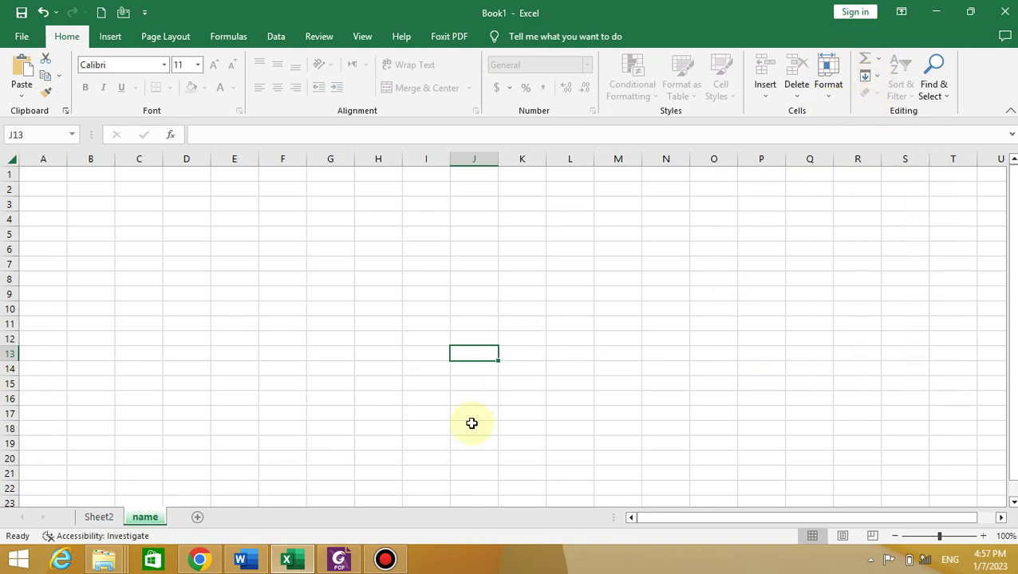